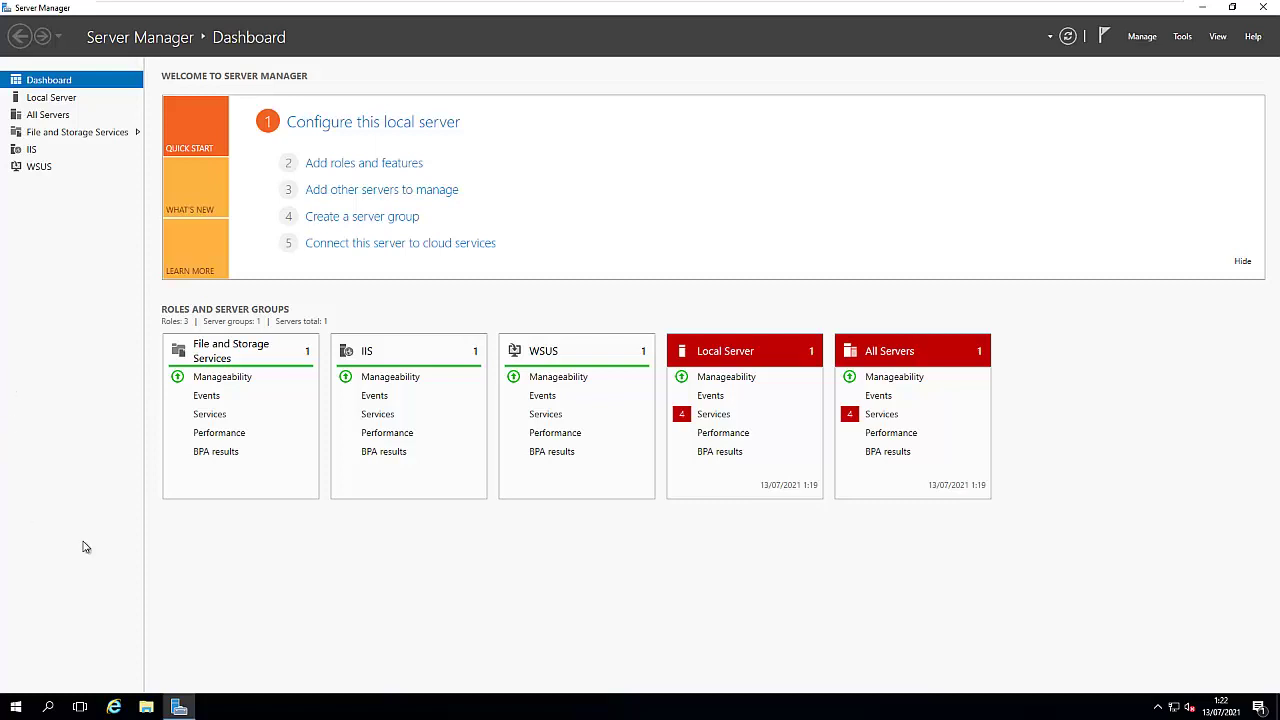
# Step: Open Command Prompt with administrator rights
pyautogui.click(16, 708)
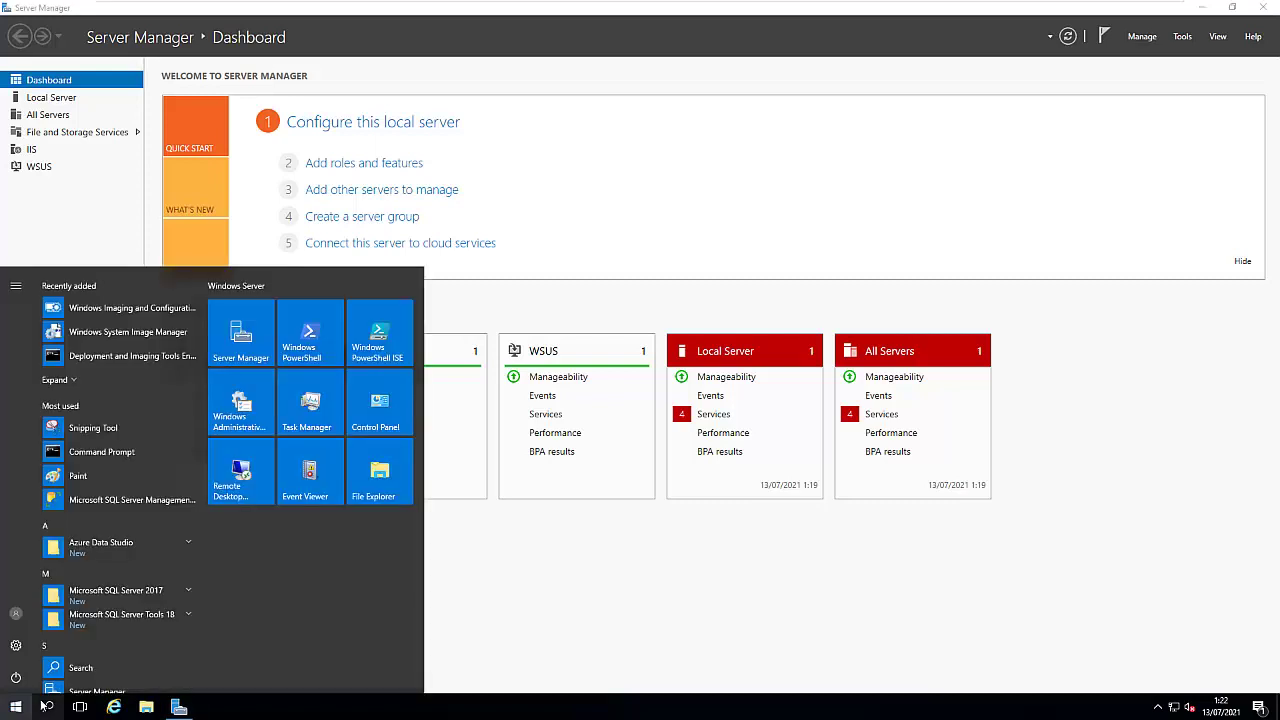
pyautogui.write('cmd')
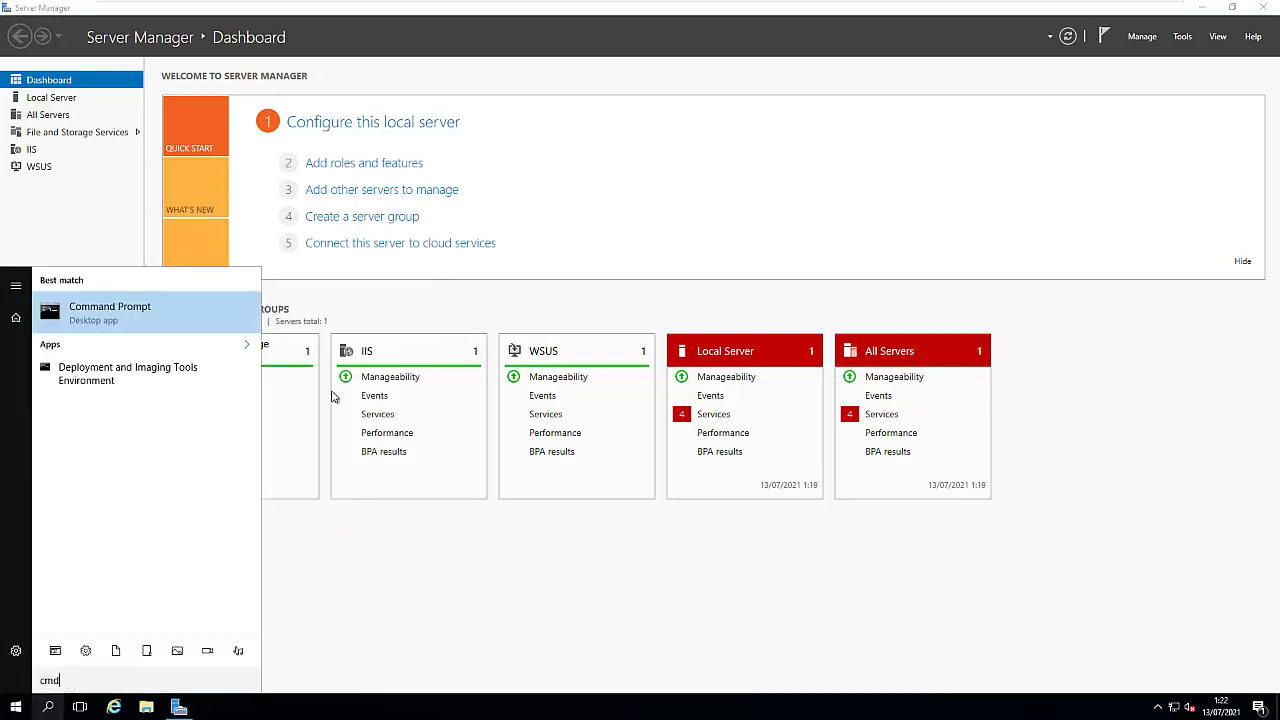
pyautogui.rightClick(128, 306)
pyautogui.click(166, 321)
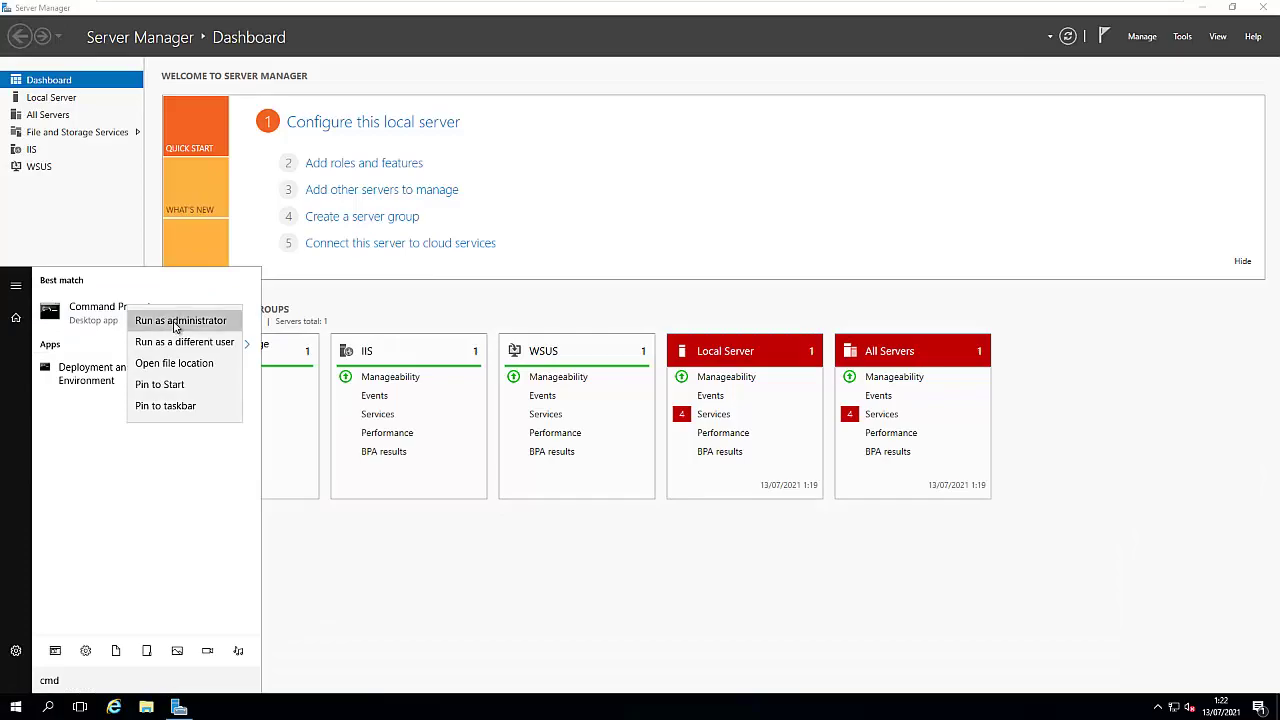
pyautogui.click(589, 446)
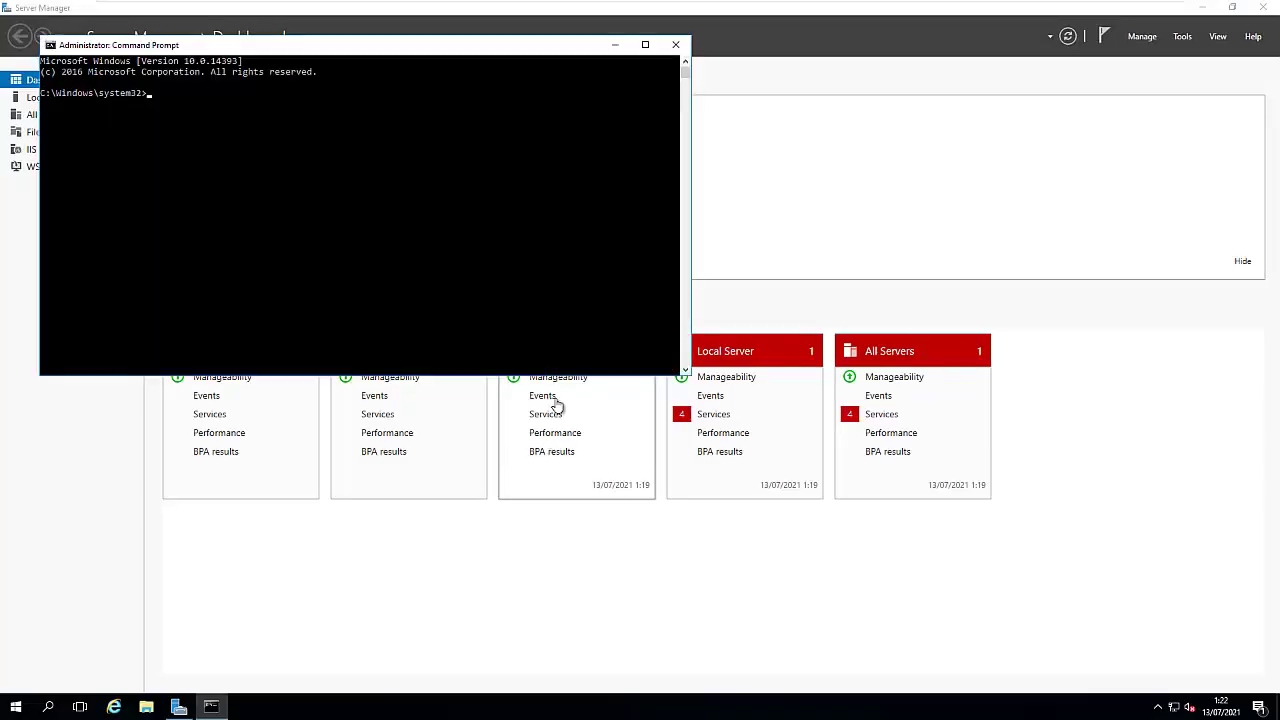
# Step: Open the folder C:\MEM_Configmgr_2002\SMSSETUP\BIN\X64 in File Explorer
pyautogui.click(145, 708)
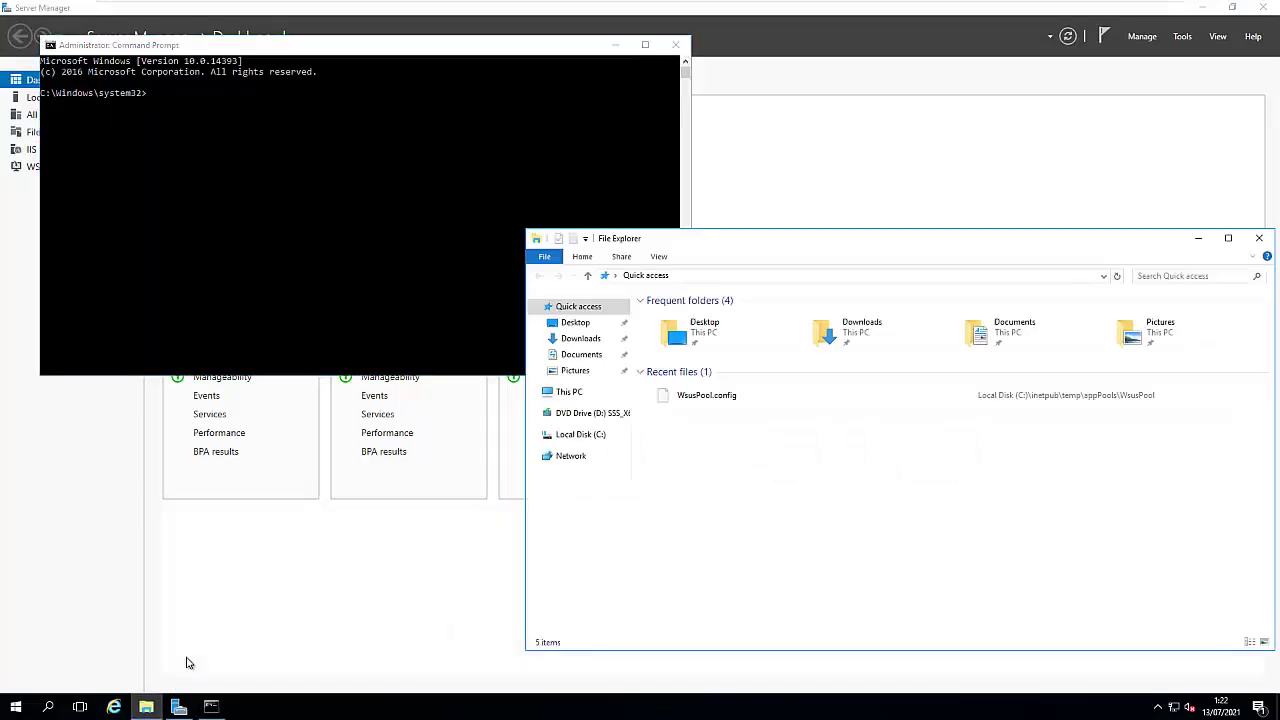
pyautogui.click(582, 436)
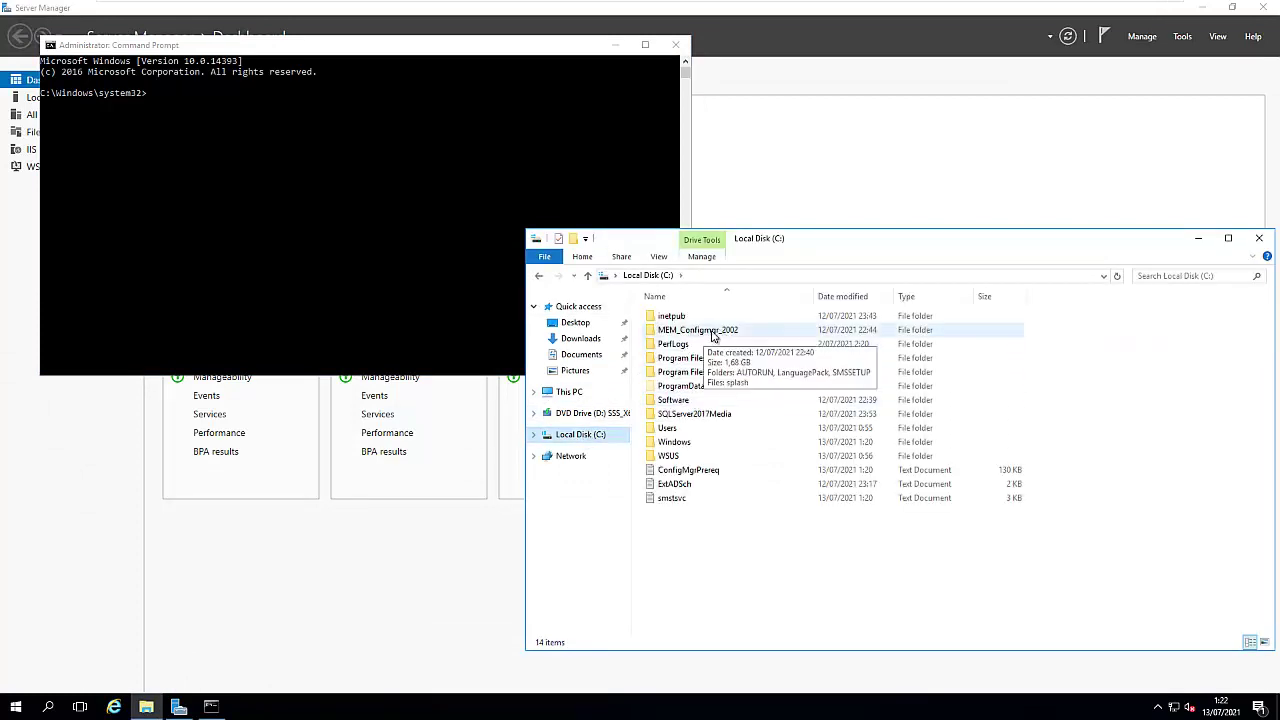
pyautogui.doubleClick(712, 331)
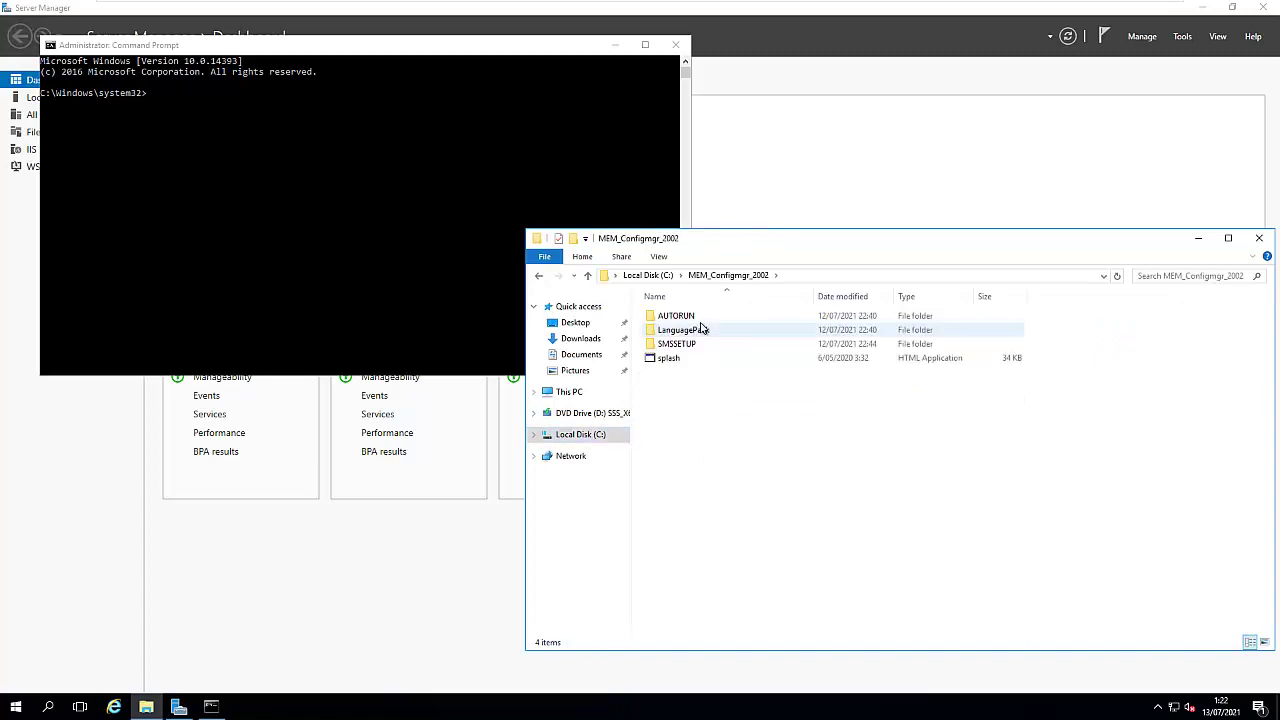
pyautogui.doubleClick(685, 346)
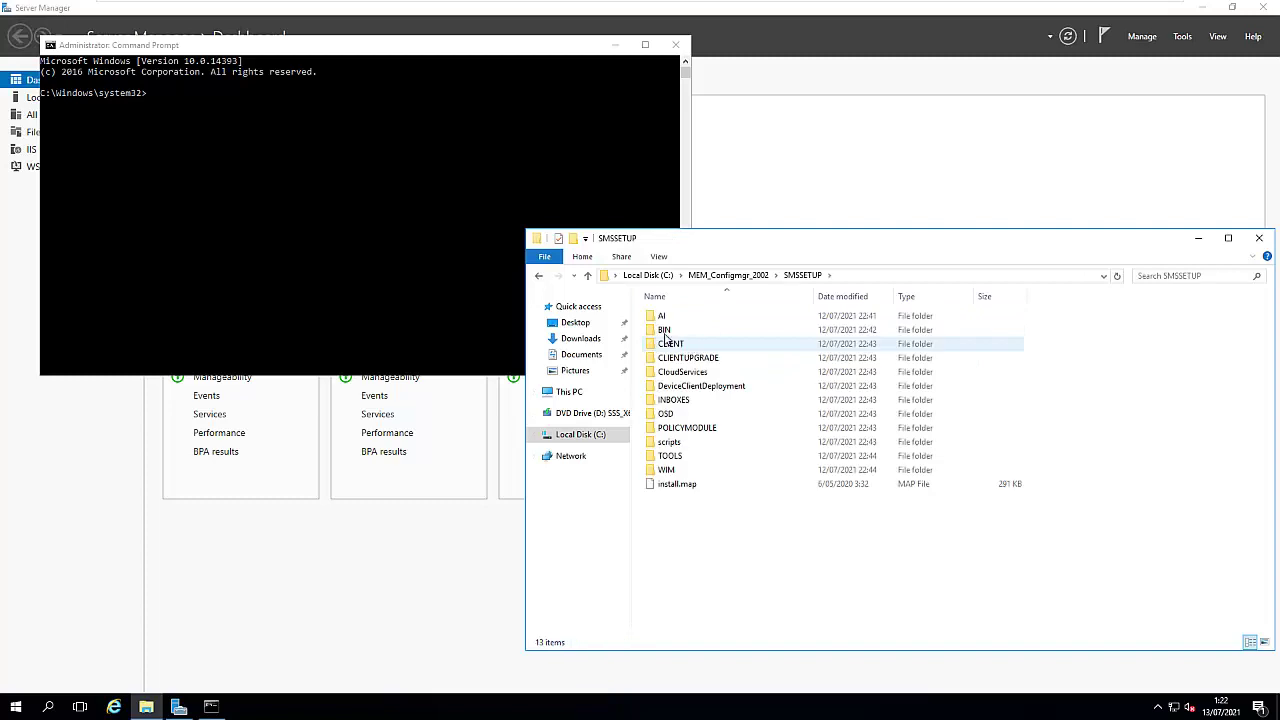
pyautogui.doubleClick(667, 333)
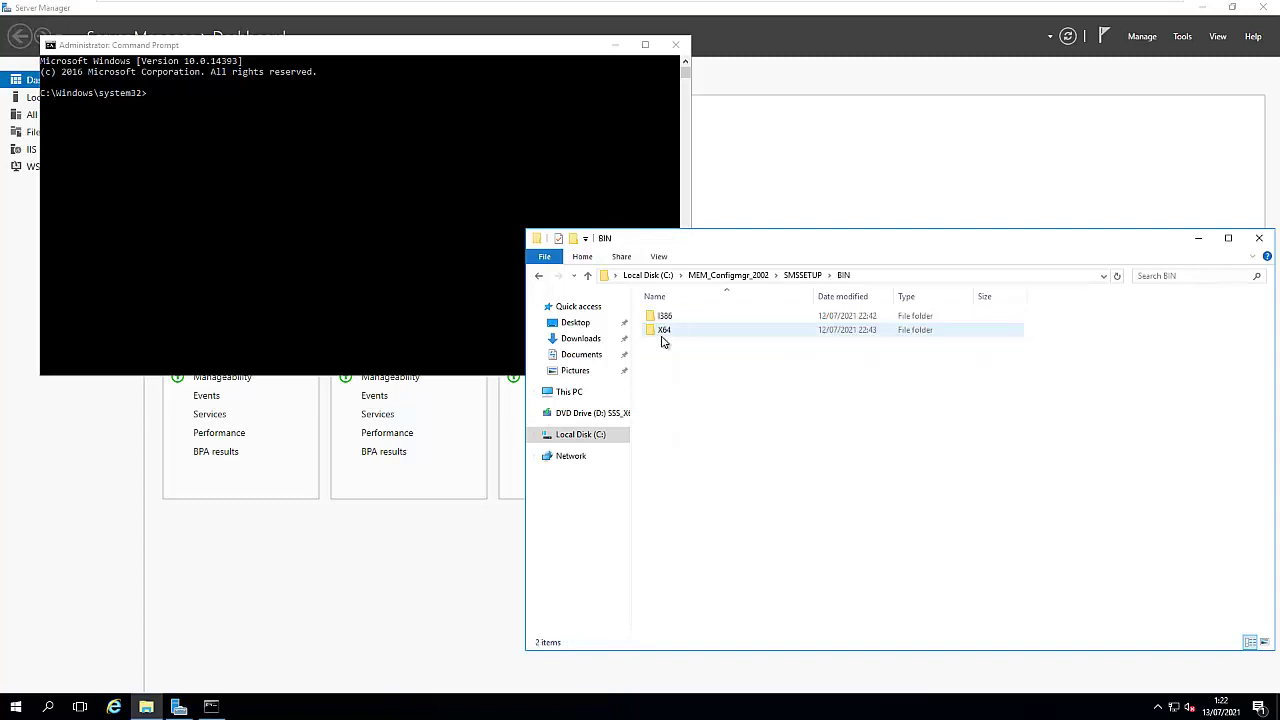
pyautogui.doubleClick(667, 331)
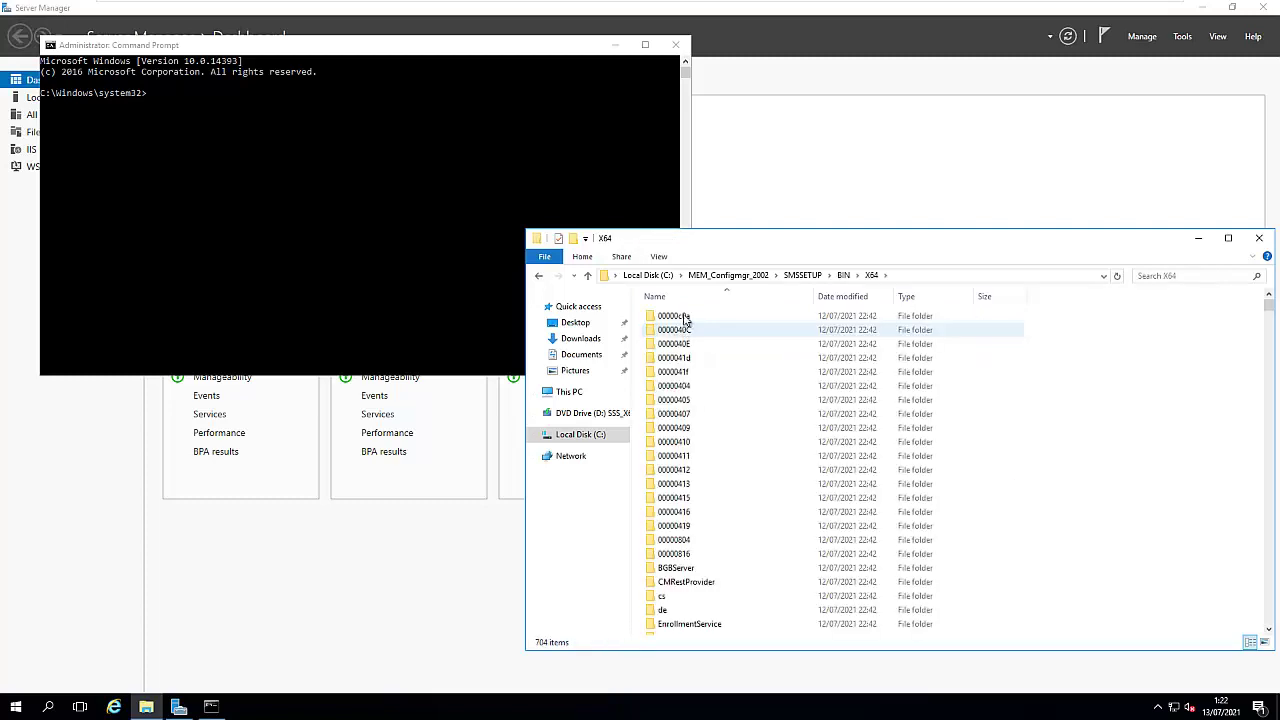
# Step: Copy the path of prereqchk and run it in the elevated Command Prompt with the /local option
pyautogui.click(686, 318)
pyautogui.write('pr')
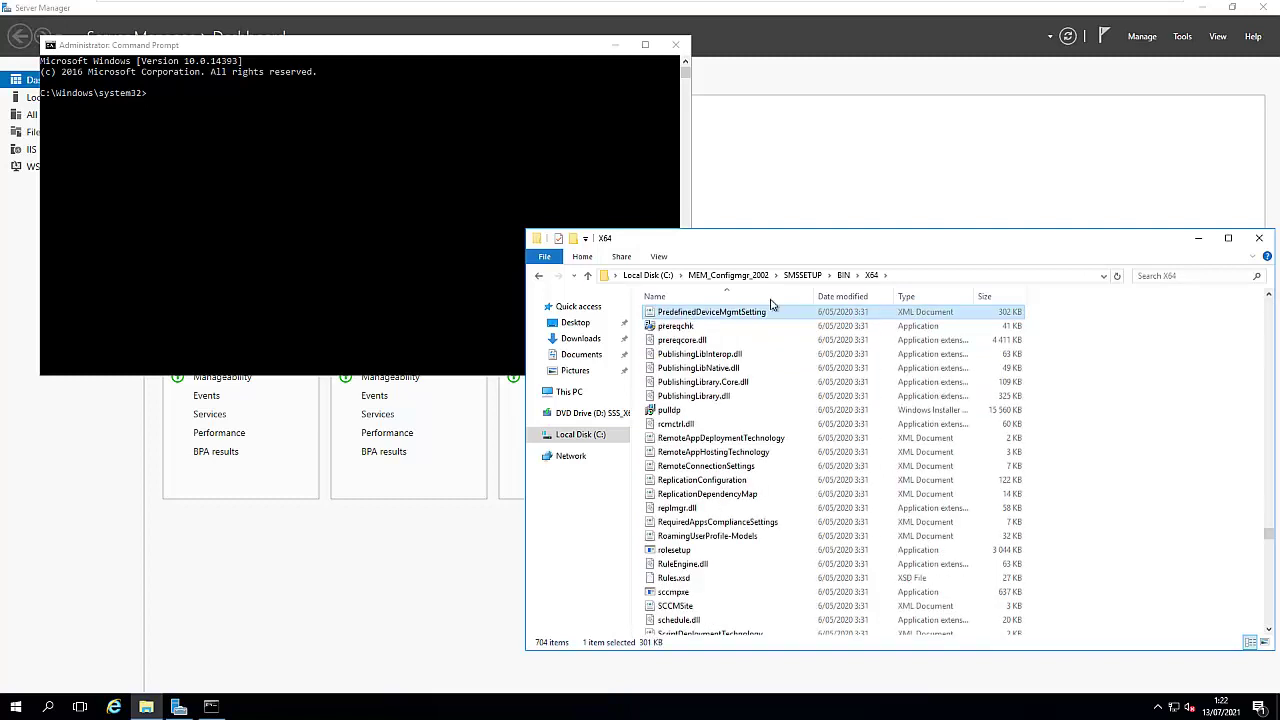
pyautogui.rightClick(684, 330)
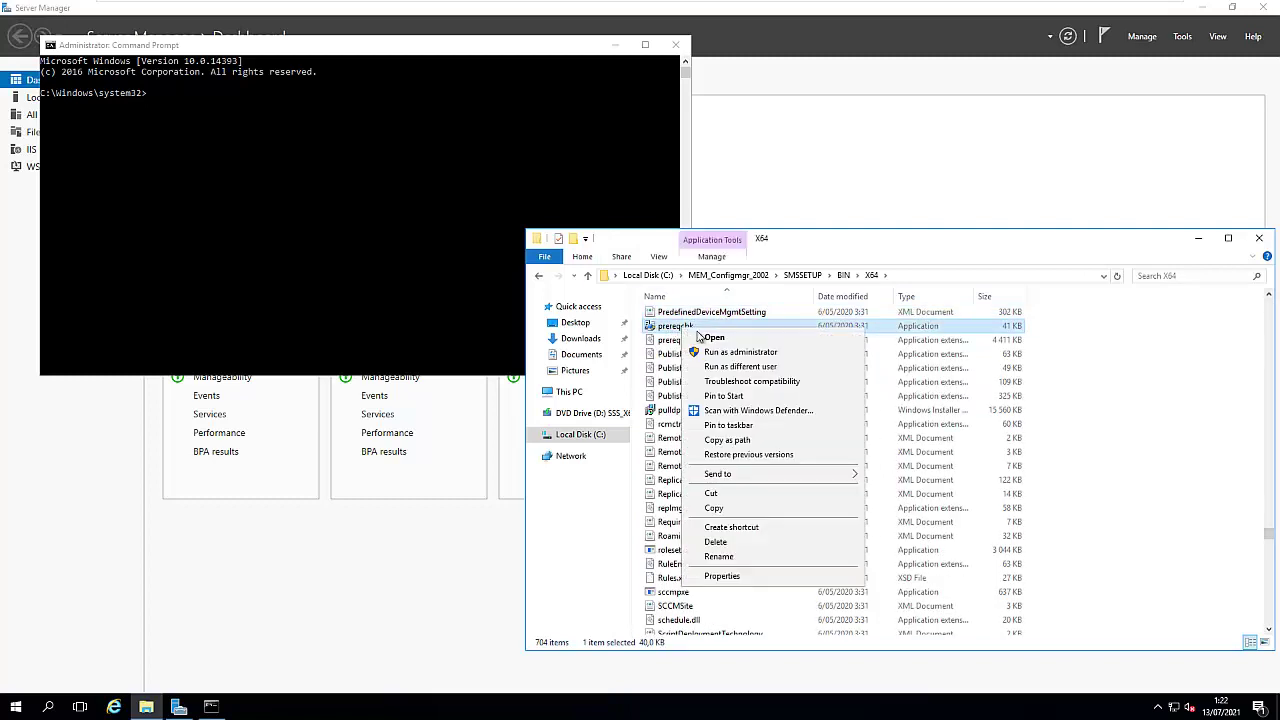
pyautogui.click(737, 441)
pyautogui.click(257, 186)
pyautogui.rightClick(259, 185)
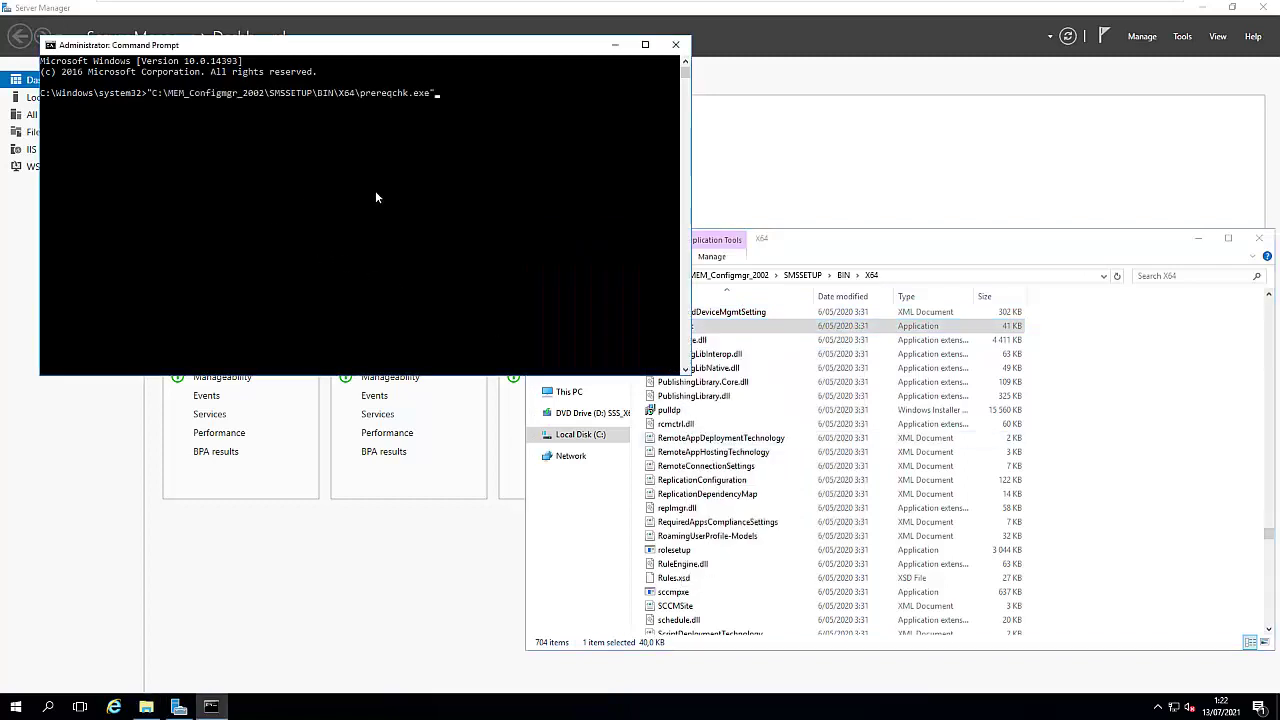
pyautogui.write('/local')
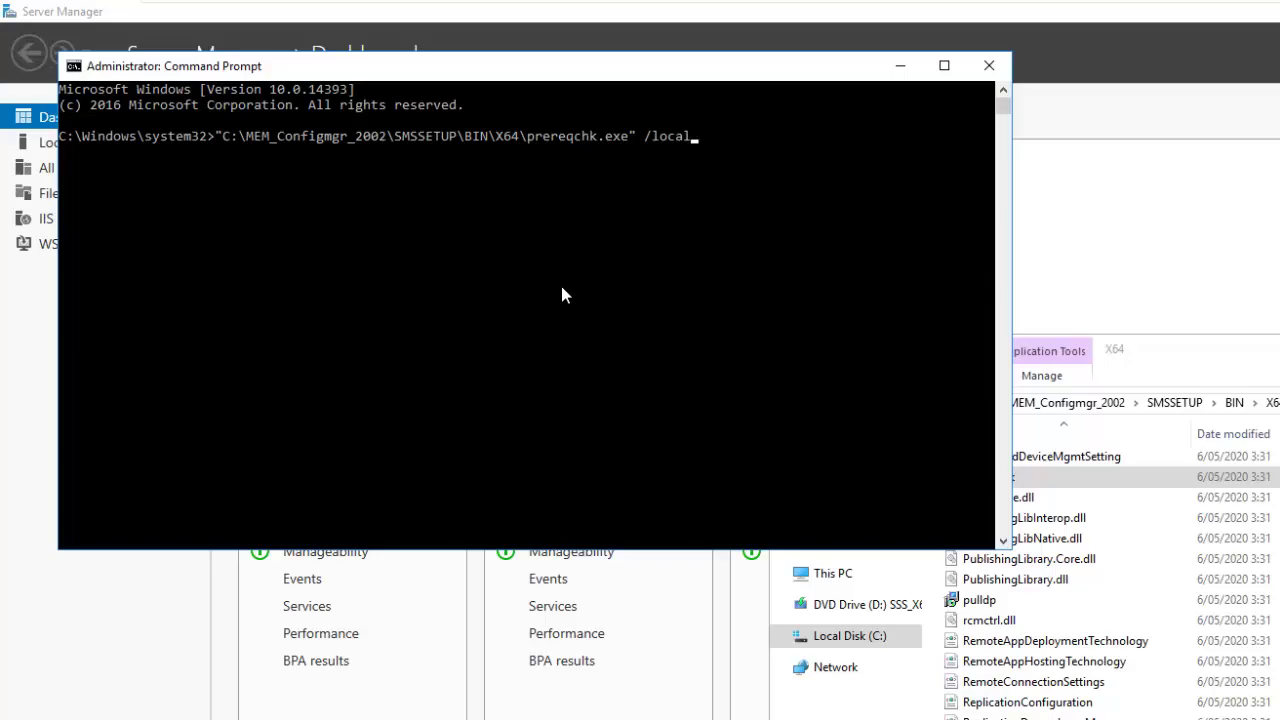
pyautogui.press('Return')
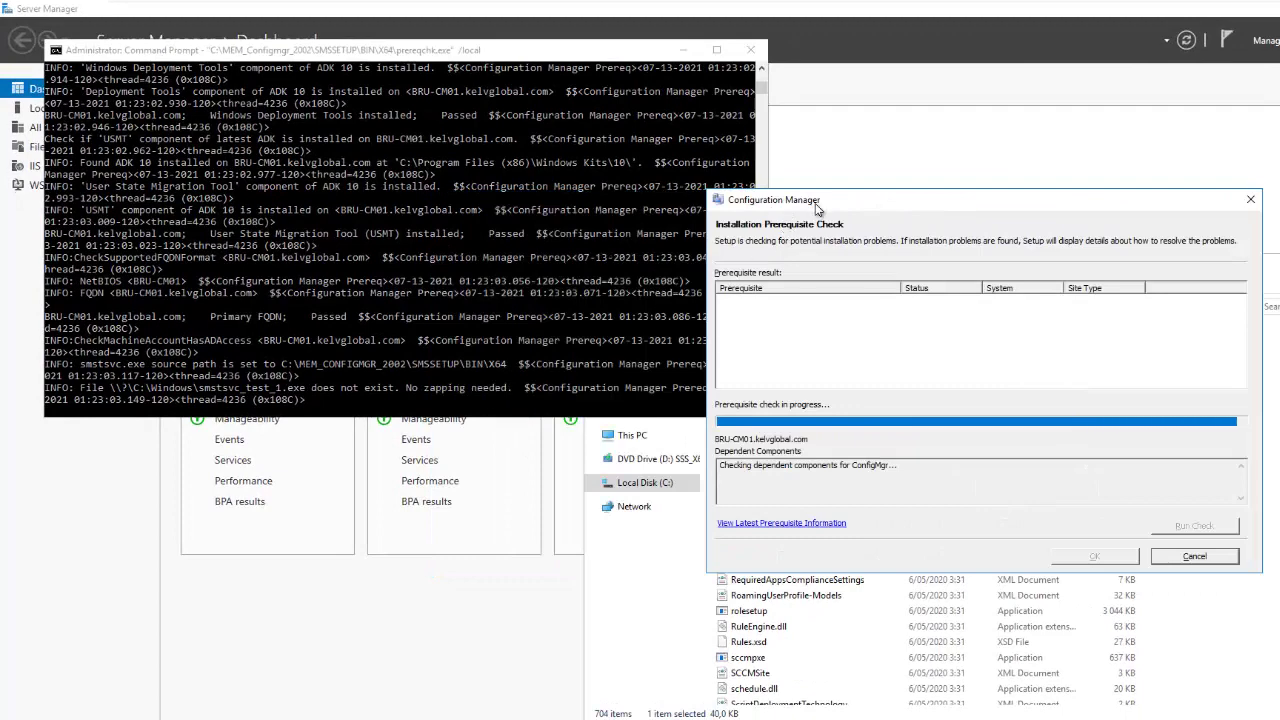
# Step: Read the full prerequisite check result with its column widened, and close the check together with its Command Prompt
pyautogui.moveTo(826, 204); pyautogui.dragTo(856, 190)
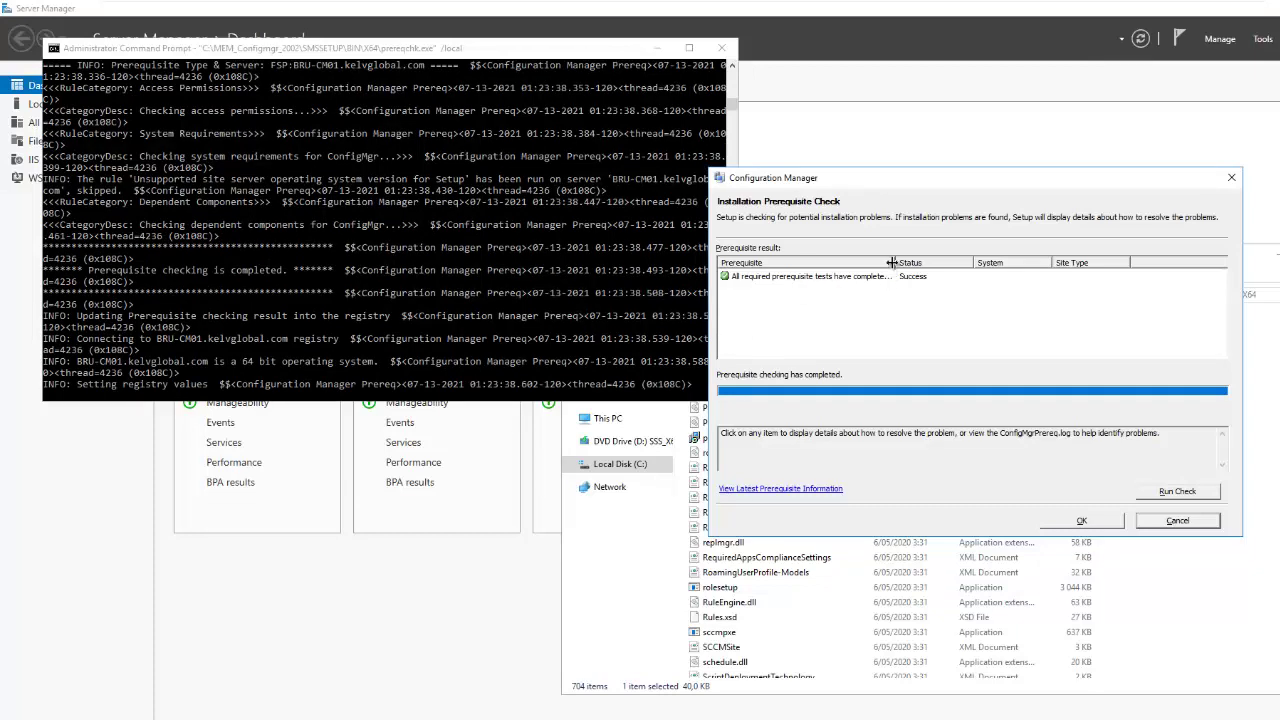
pyautogui.doubleClick(895, 265)
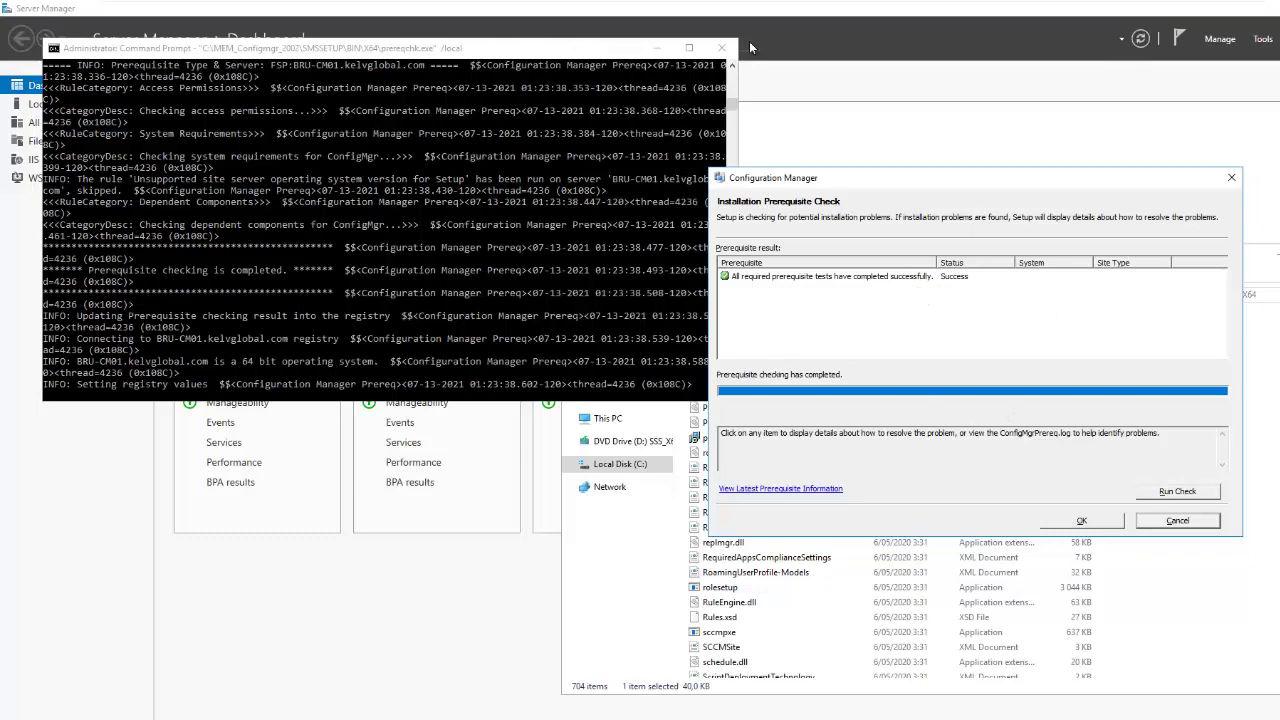
pyautogui.click(721, 48)
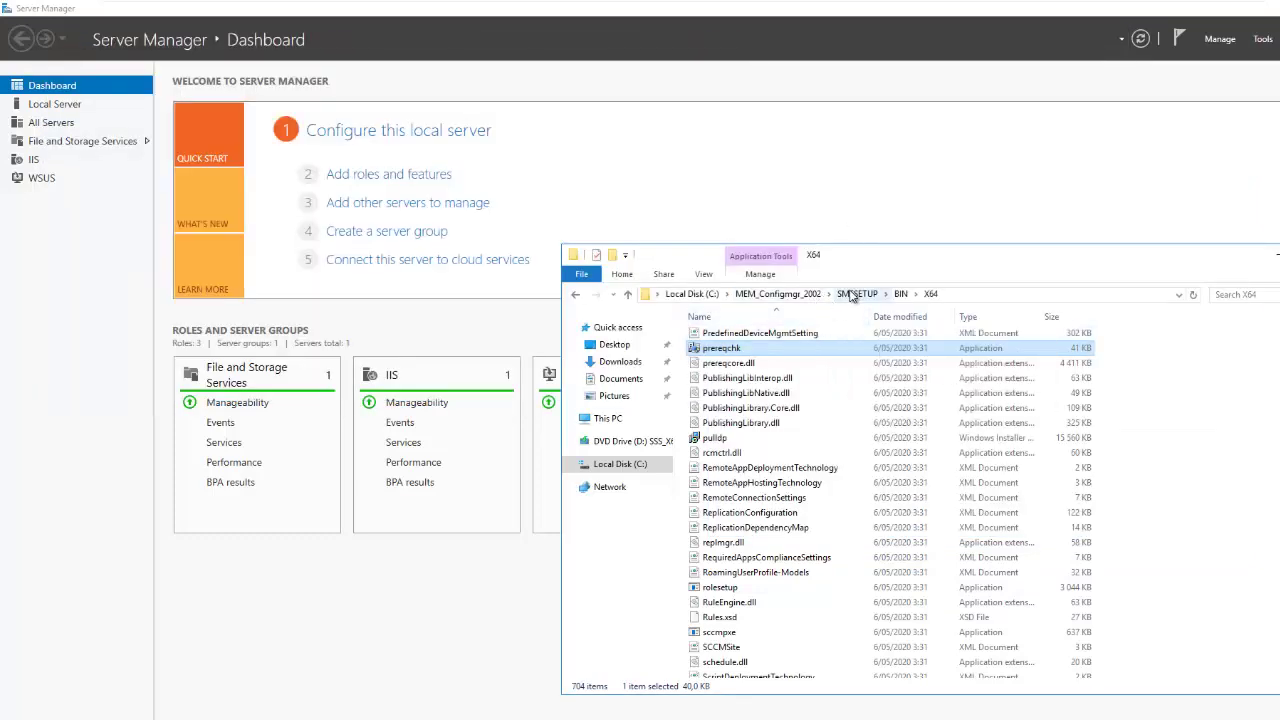
# Step: Return to the MEM_Configmgr_2002 folder and launch the splash application
pyautogui.click(851, 296)
pyautogui.click(800, 297)
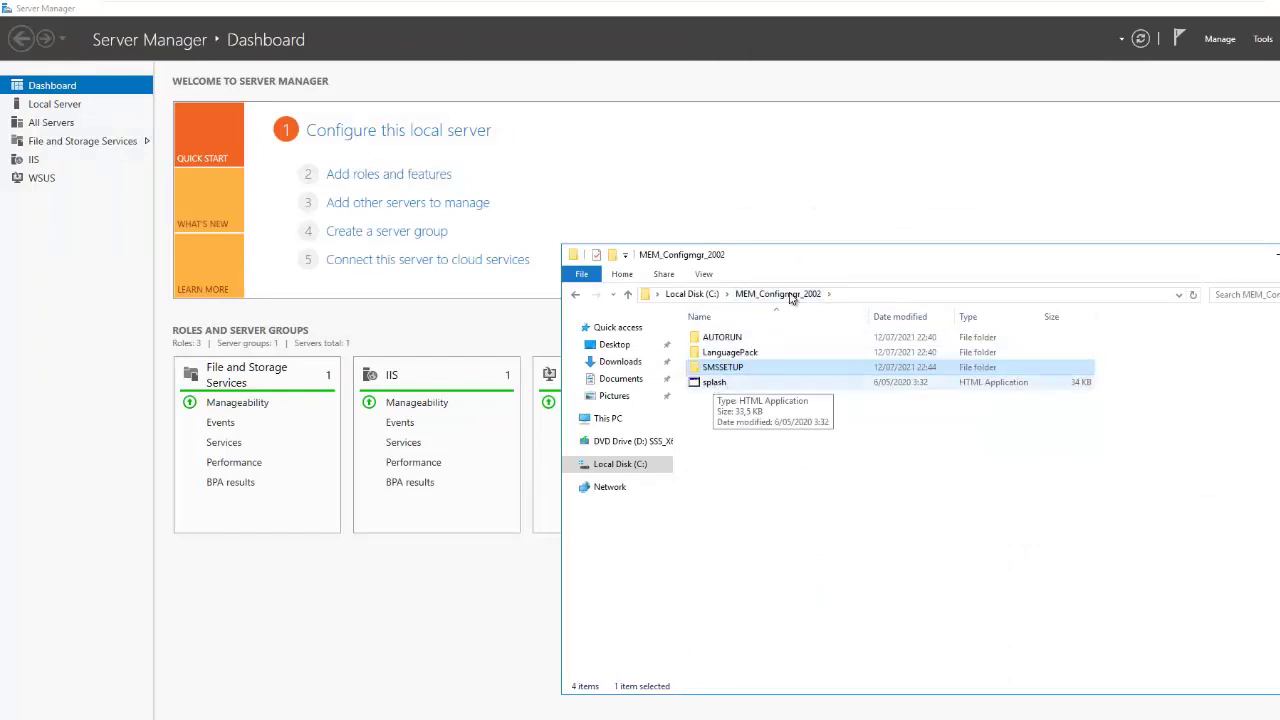
pyautogui.moveTo(820, 254); pyautogui.dragTo(553, 160)
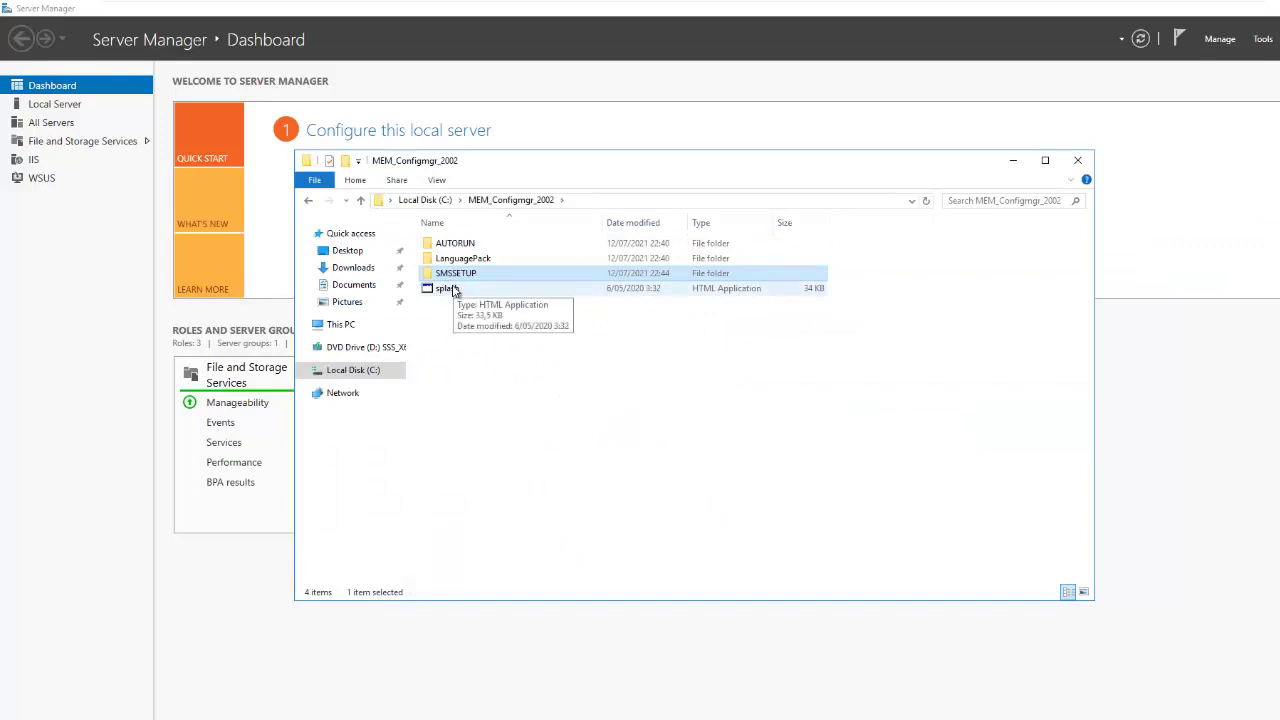
pyautogui.doubleClick(454, 290)
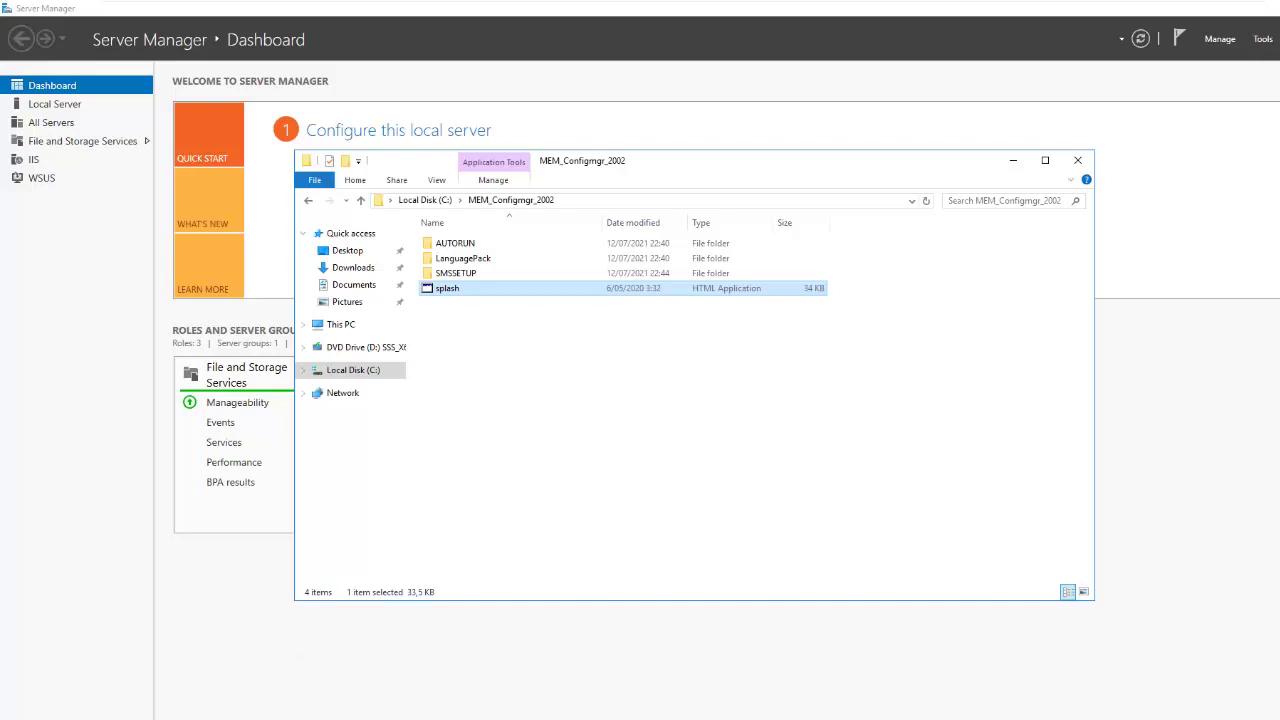
pyautogui.moveTo(226, 719)
pyautogui.click(226, 680)
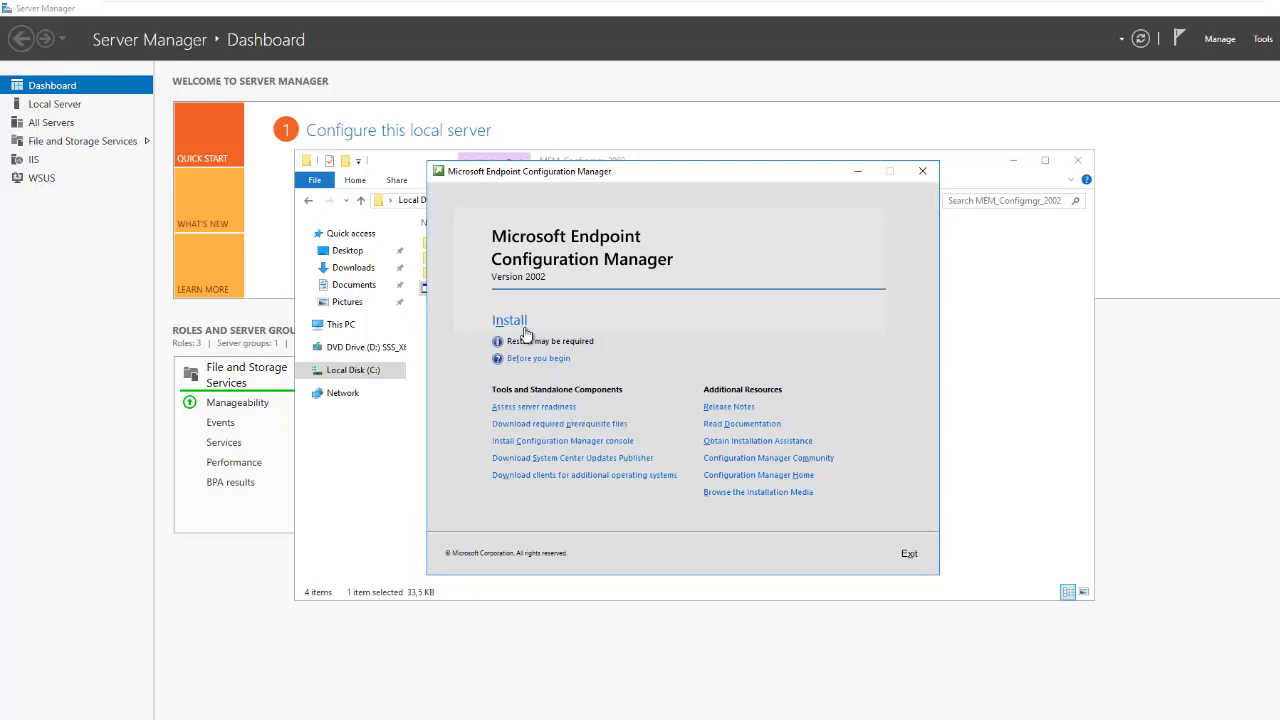
# Step: Start the Configuration Manager installation and proceed with installing a primary site without the typical installation options
pyautogui.click(556, 321)
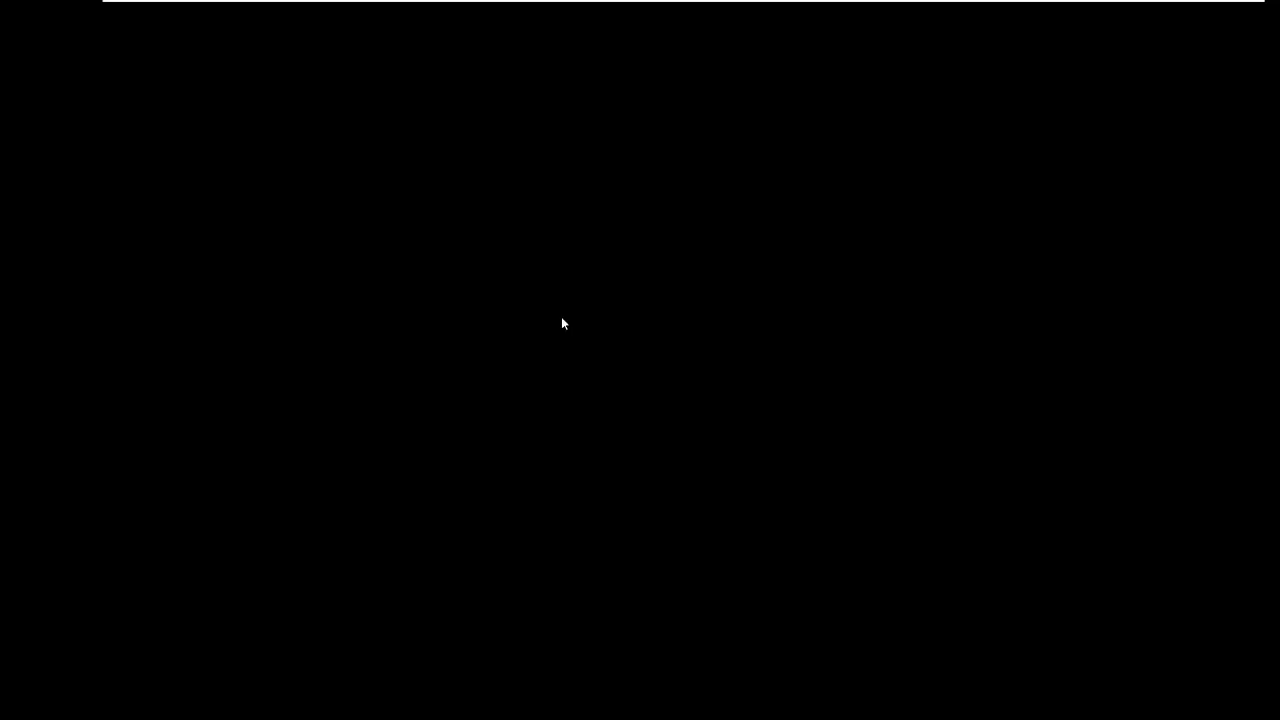
pyautogui.click(620, 476)
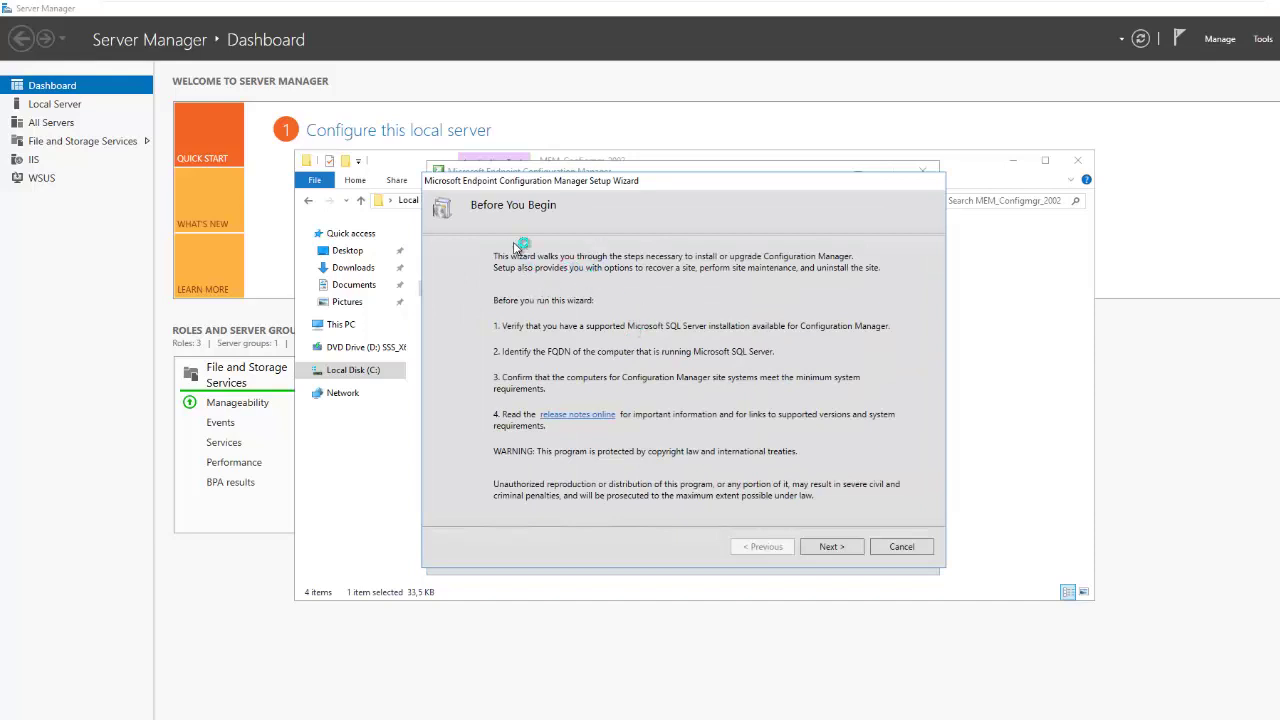
pyautogui.click(818, 549)
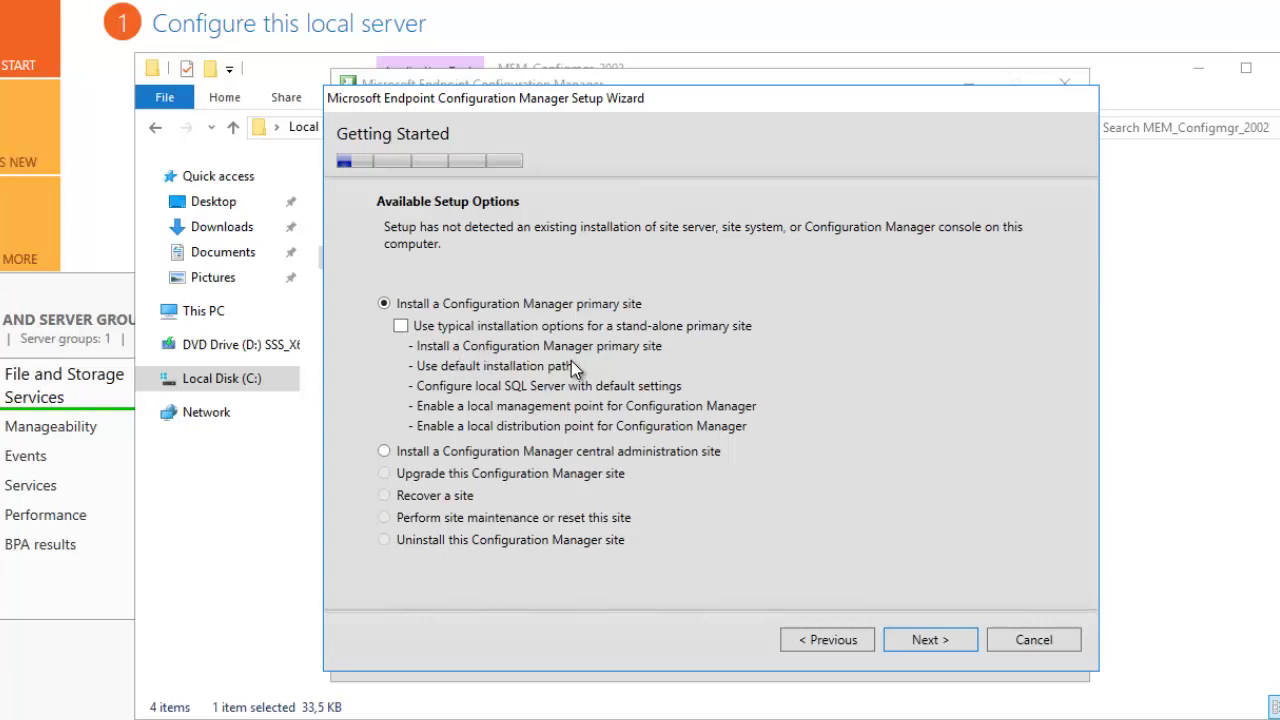
pyautogui.click(921, 638)
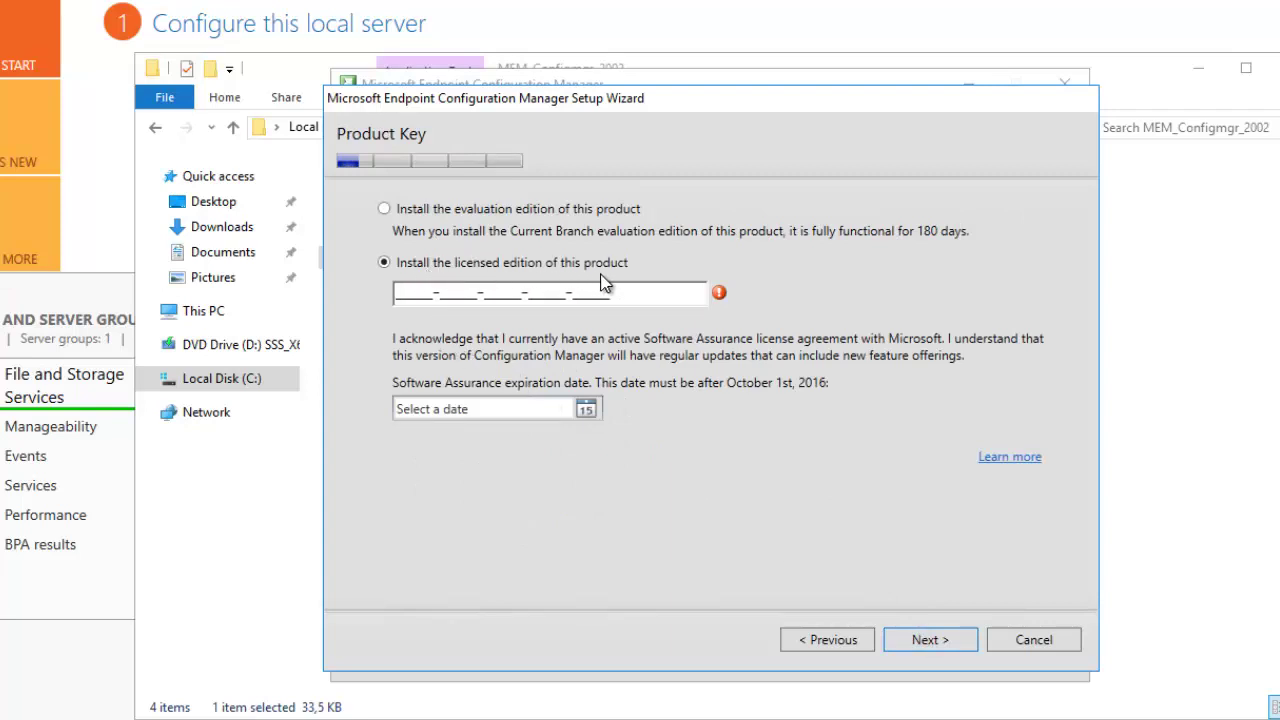
# Step: Choose the evaluation edition and accept the product, SQL Server Express and SQL Server Native Client license terms
pyautogui.click(466, 210)
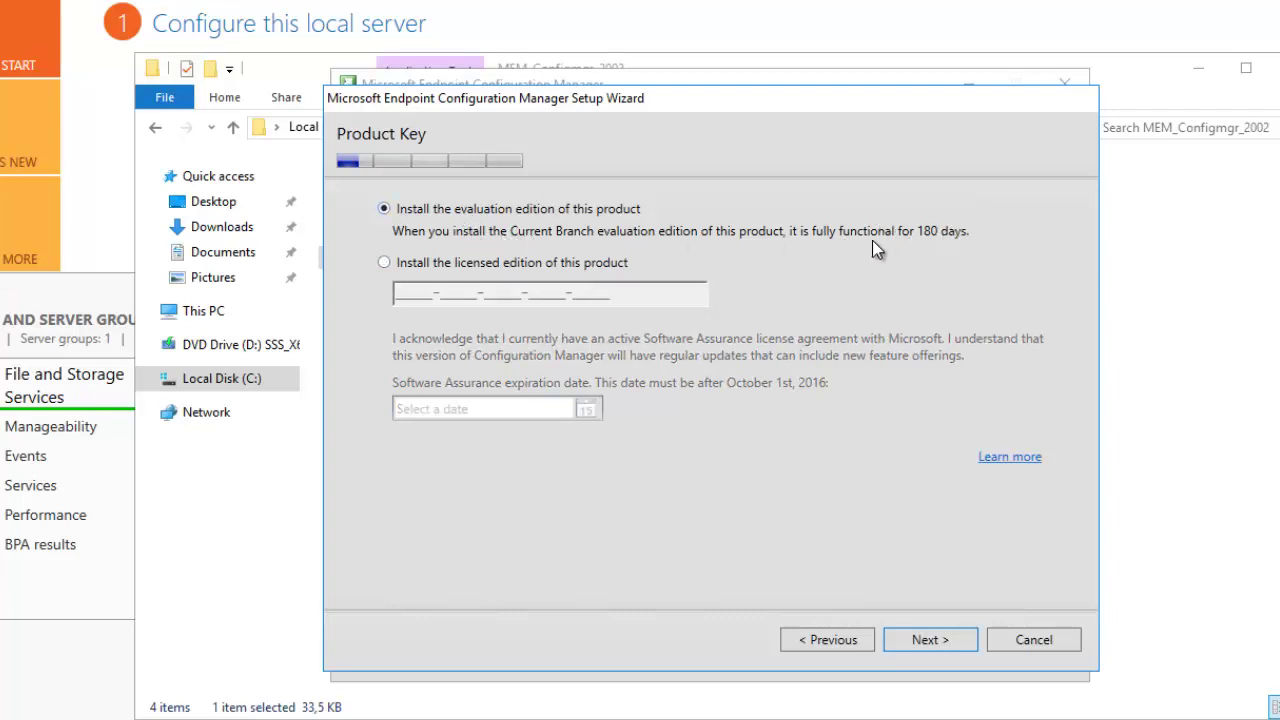
pyautogui.click(937, 644)
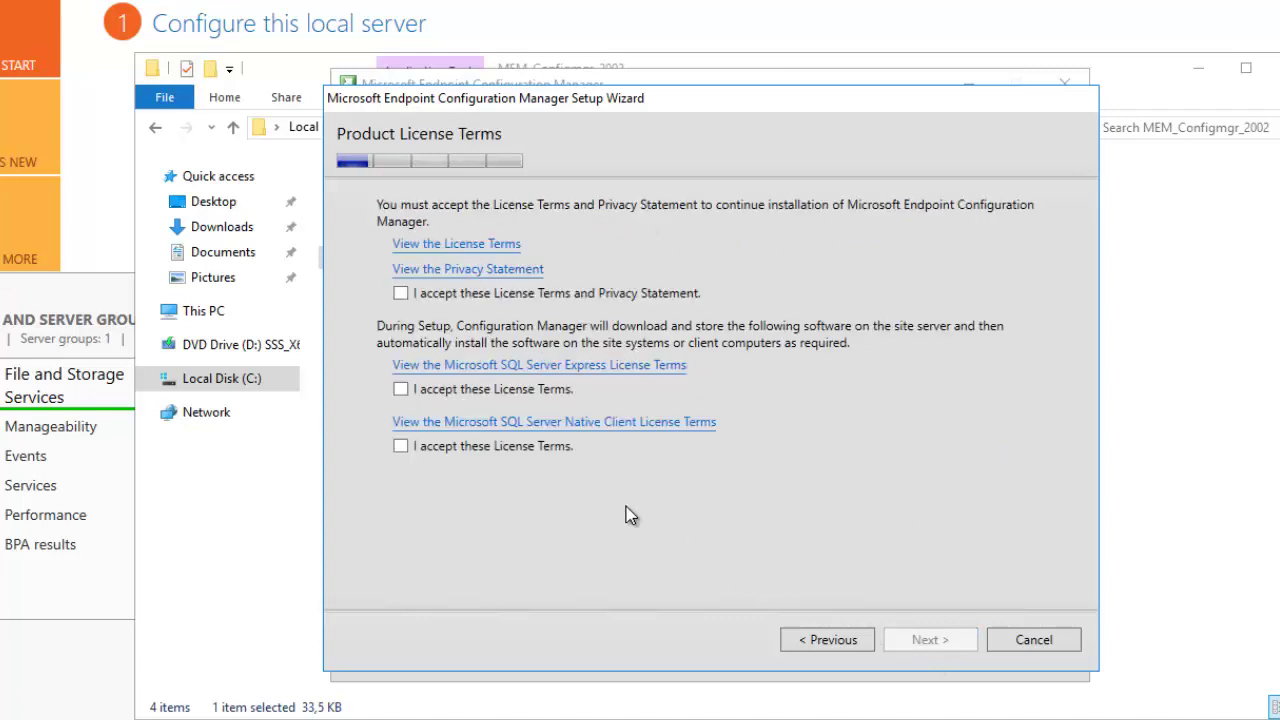
pyautogui.click(401, 294)
pyautogui.click(416, 390)
pyautogui.click(443, 444)
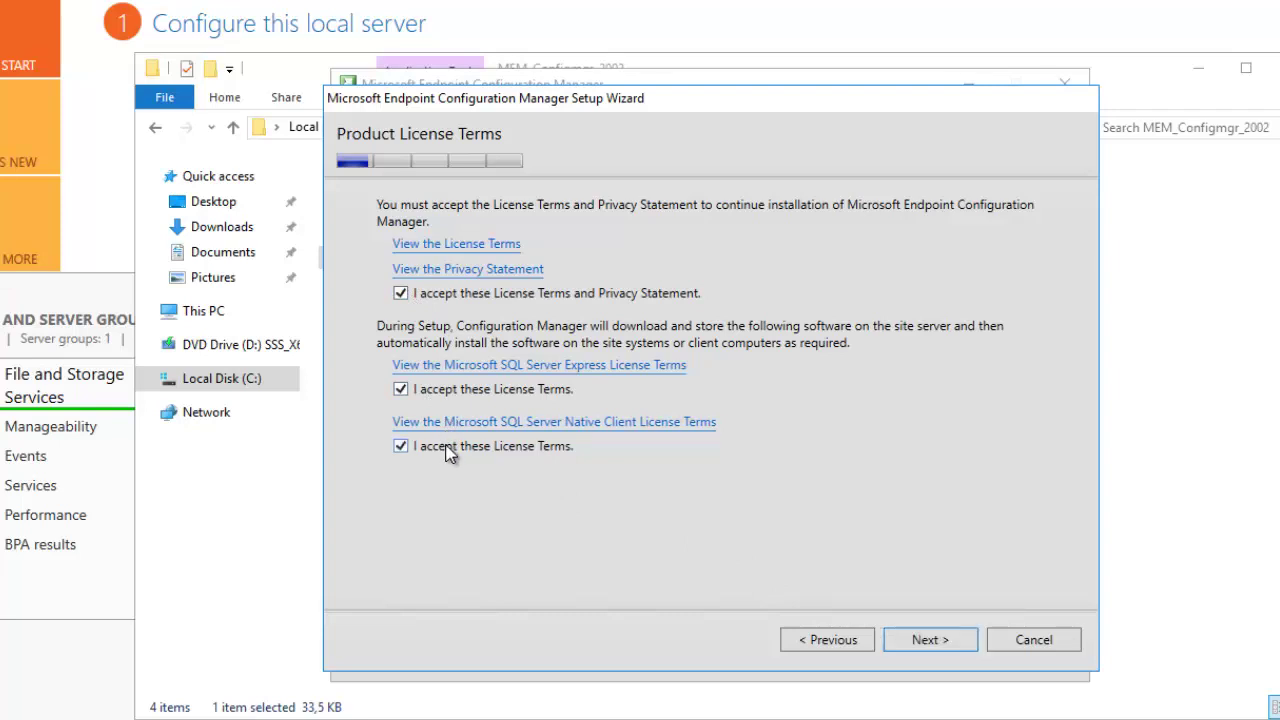
pyautogui.click(924, 642)
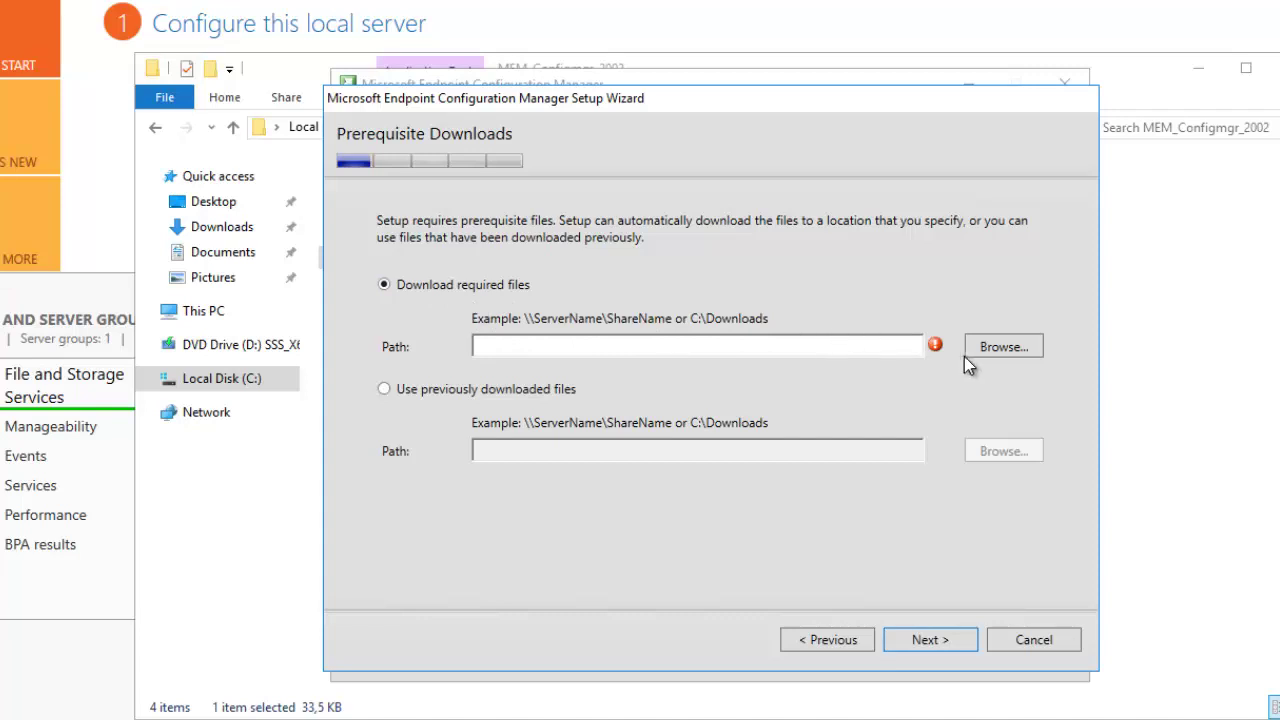
# Step: Create a Downloads folder on Local Disk (C:), set it as the path for the required prerequisite files and start the download
pyautogui.click(992, 347)
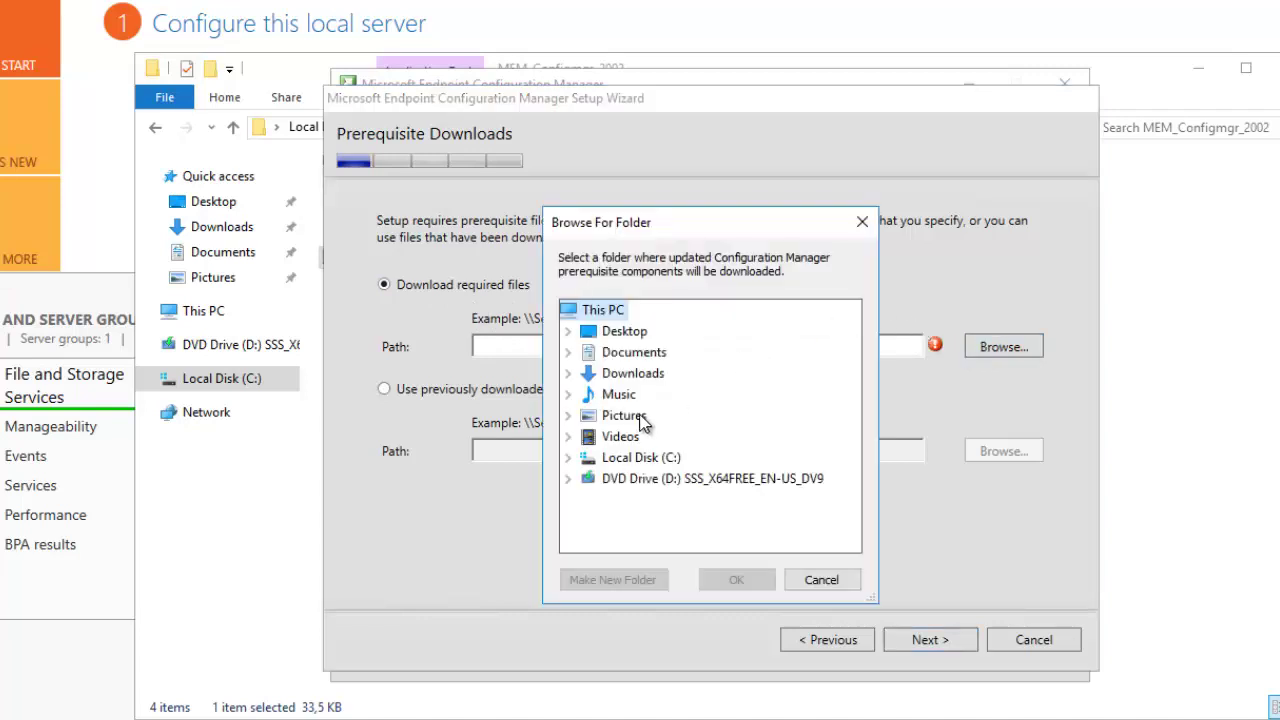
pyautogui.click(568, 457)
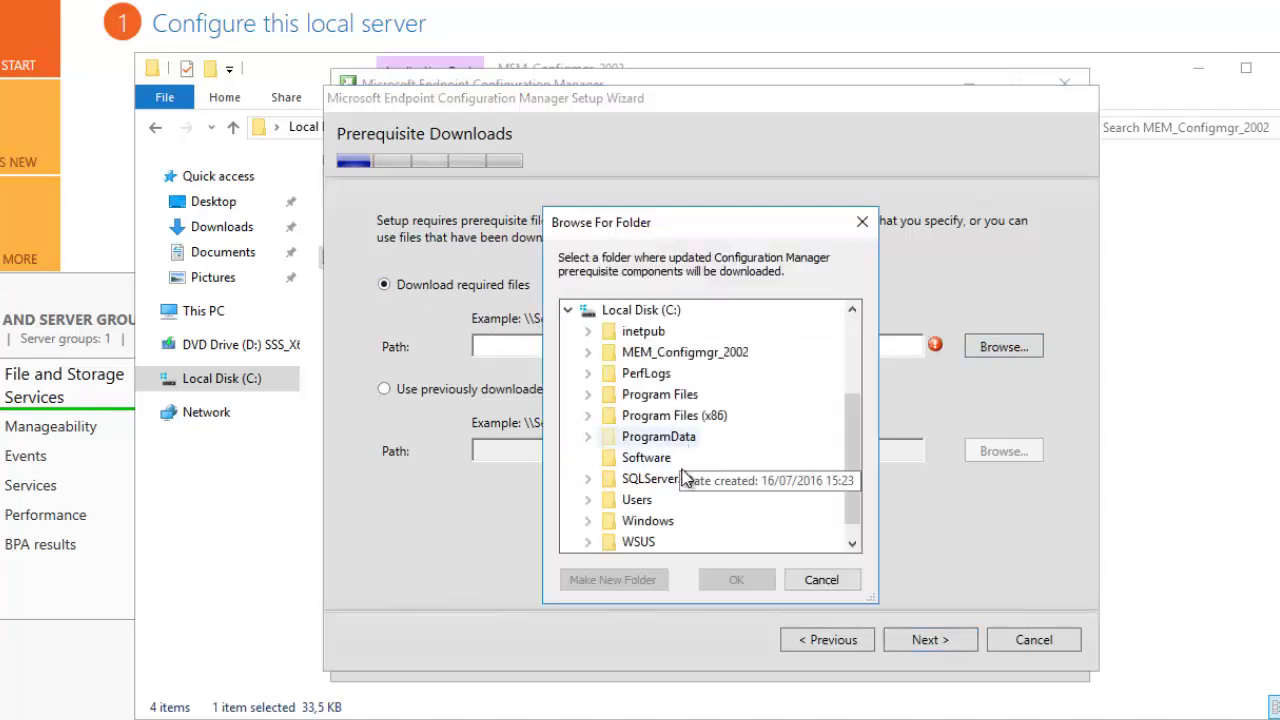
pyautogui.scroll(-1, 850, 473)
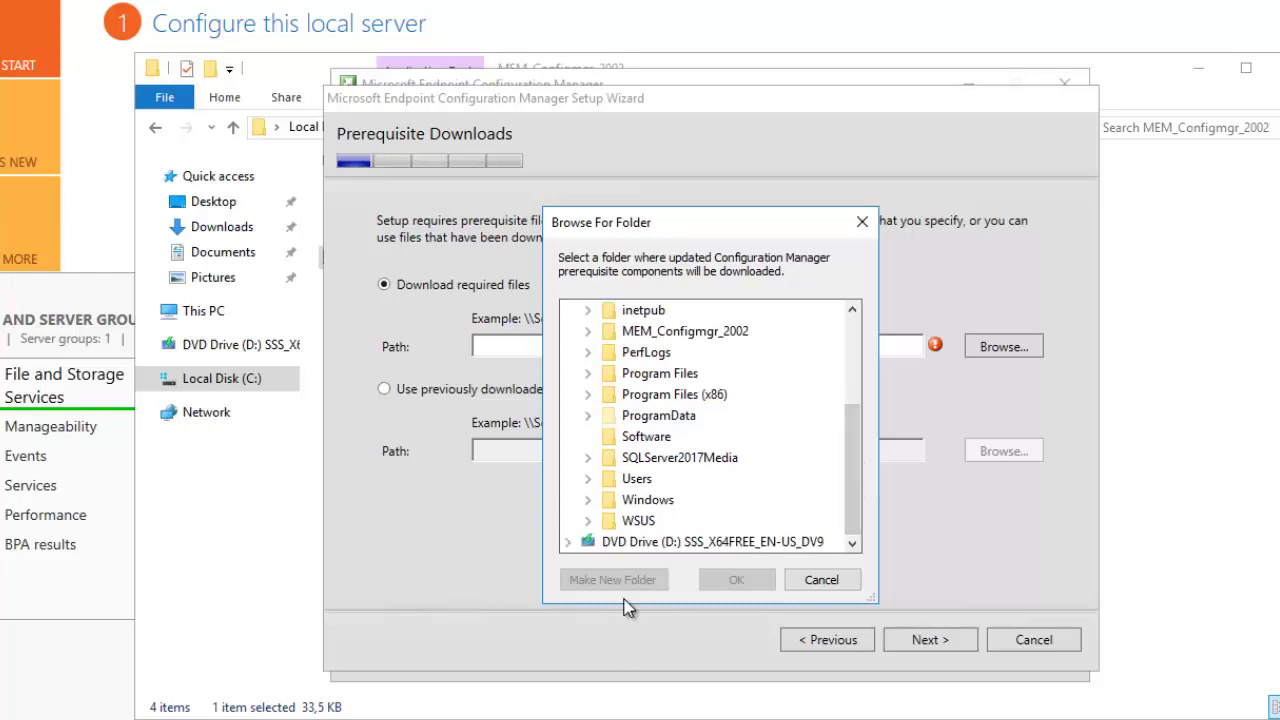
pyautogui.scroll(3, 690, 403)
pyautogui.click(641, 457)
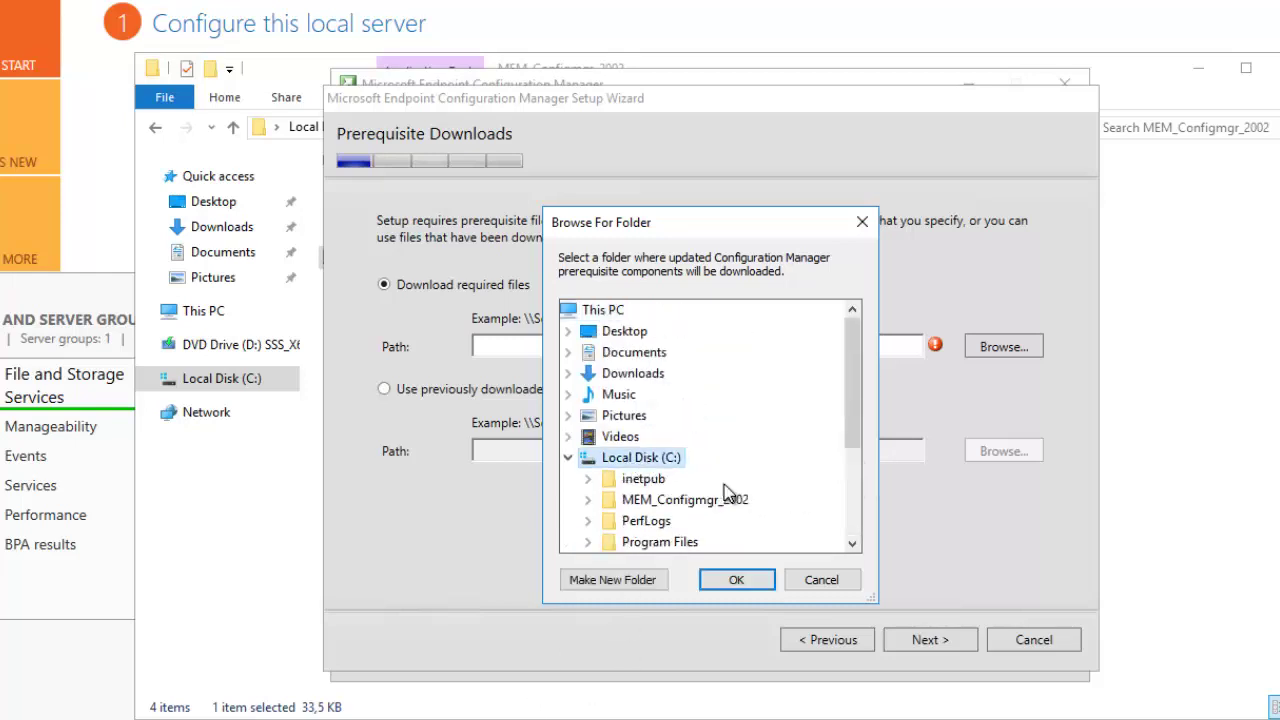
pyautogui.scroll(-2, 851, 441)
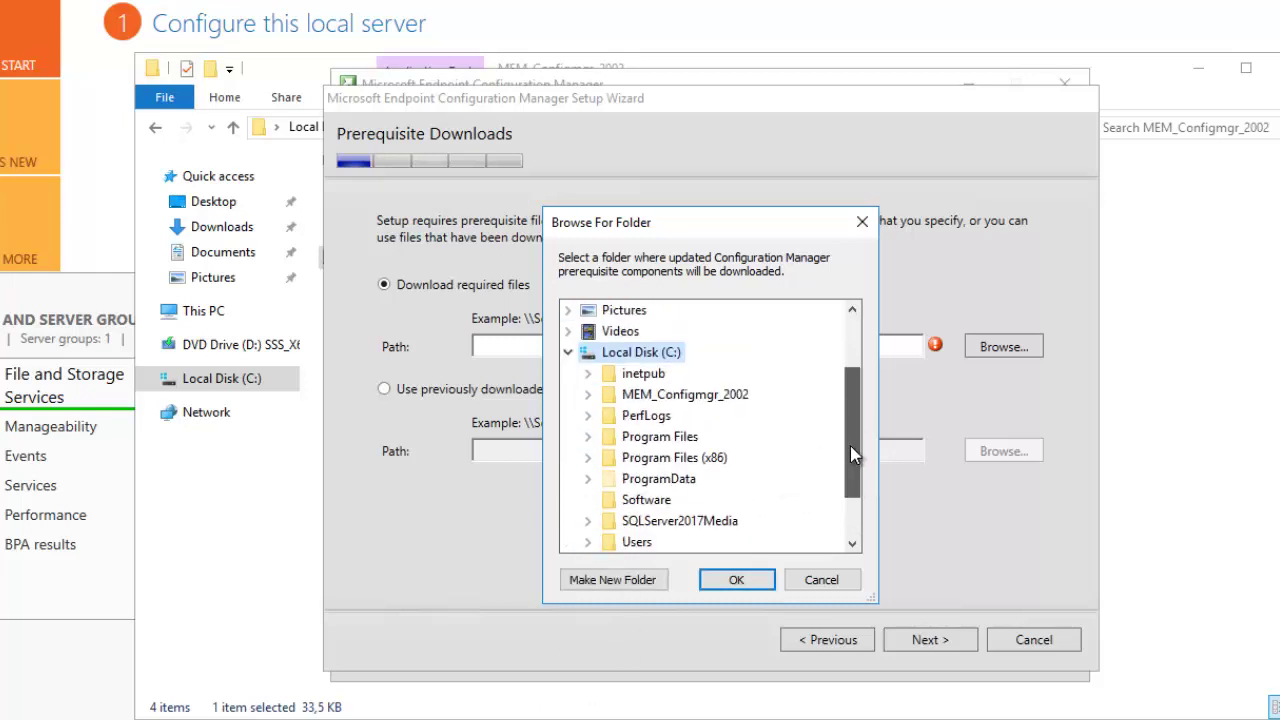
pyautogui.scroll(-1, 808, 494)
pyautogui.click(612, 580)
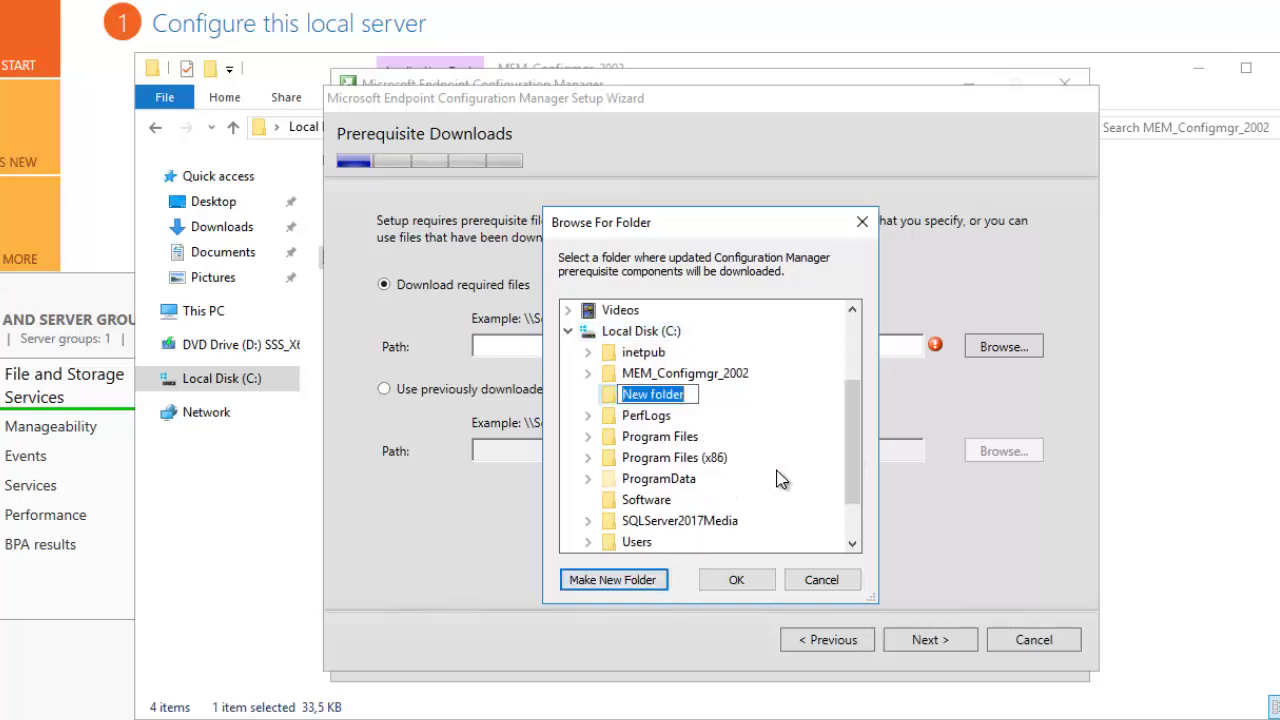
pyautogui.write('Downloa')
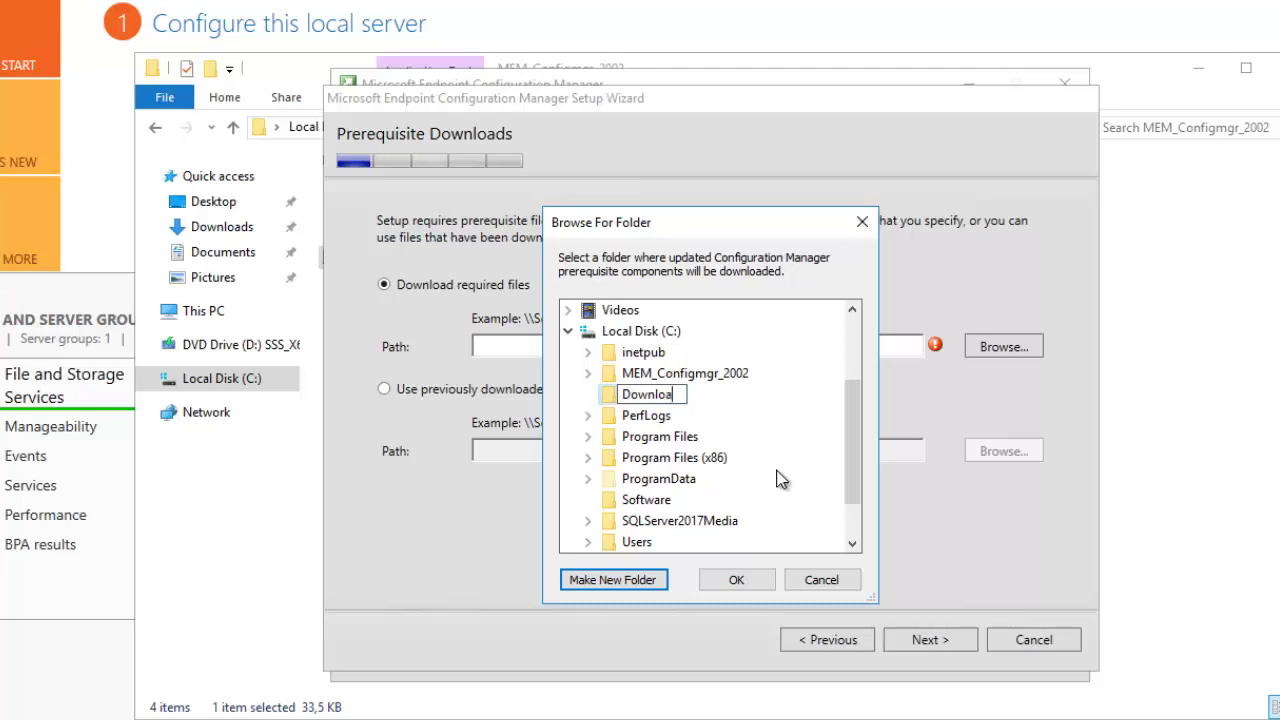
pyautogui.write('ds')
pyautogui.press('Return')
pyautogui.click(736, 579)
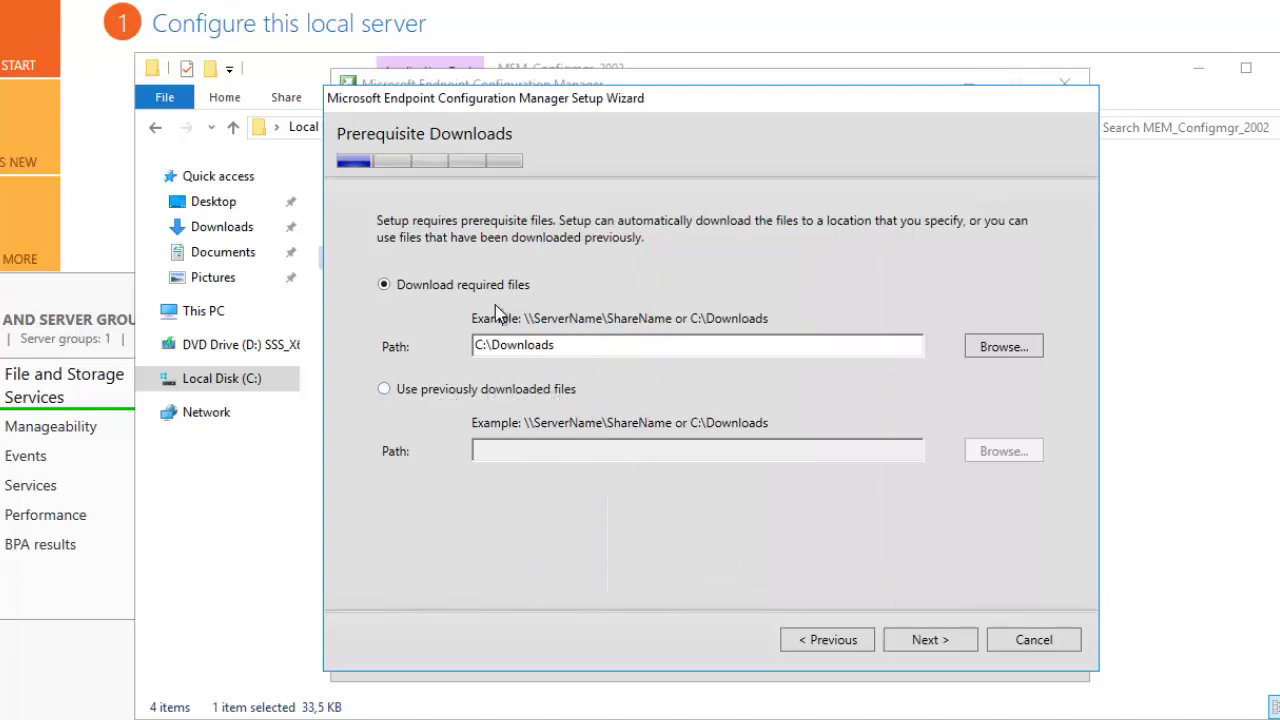
pyautogui.click(929, 641)
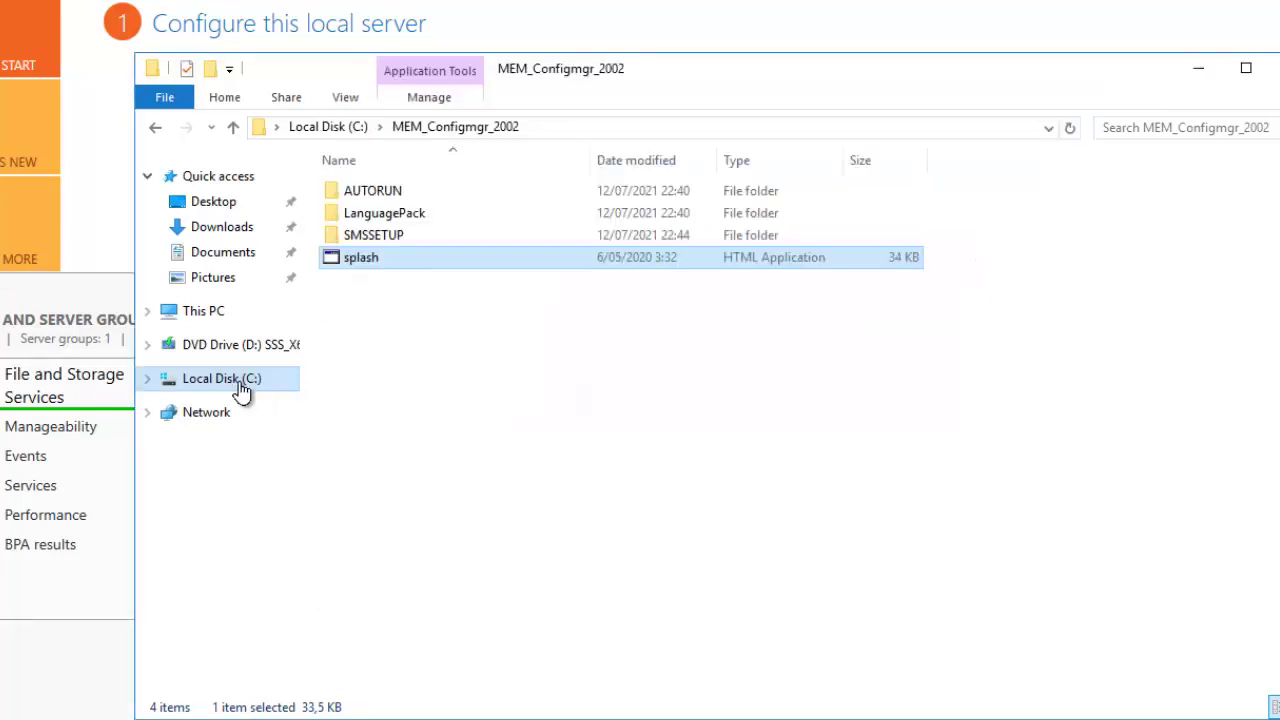
# Step: Check the prerequisite files arriving in C:\Downloads in File Explorer, and close the window
pyautogui.click(236, 381)
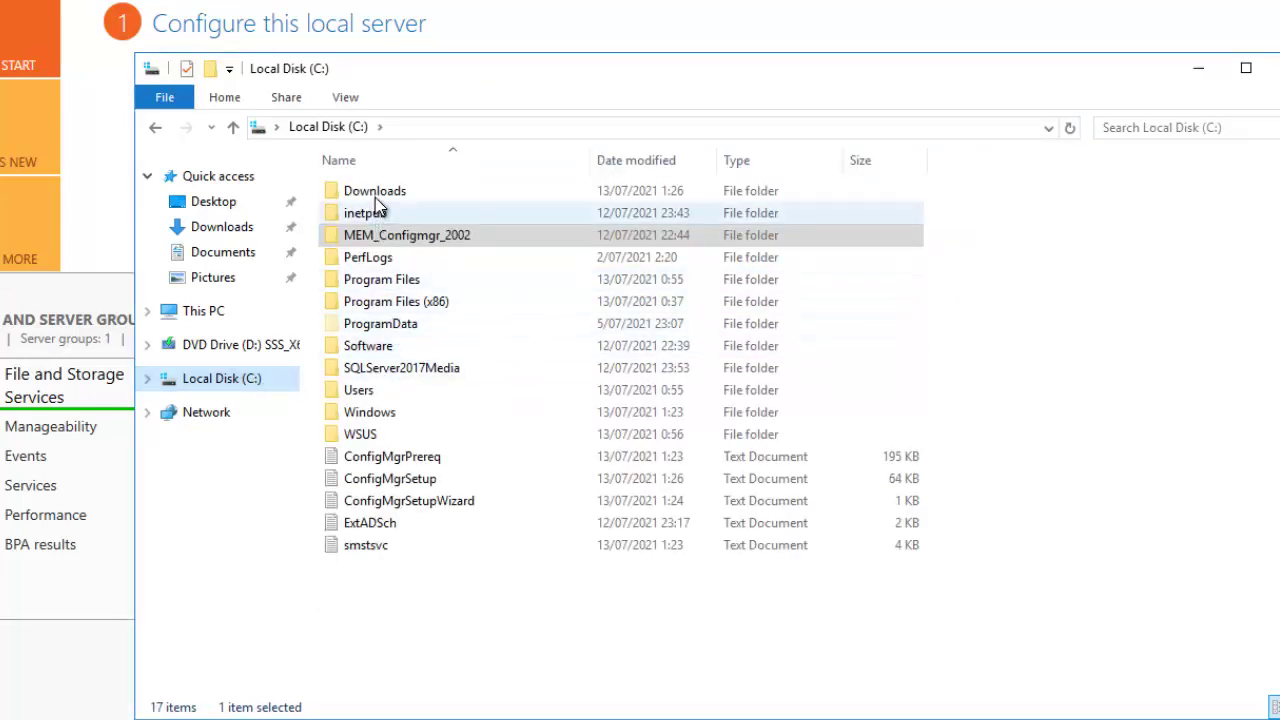
pyautogui.click(375, 194)
pyautogui.doubleClick(375, 194)
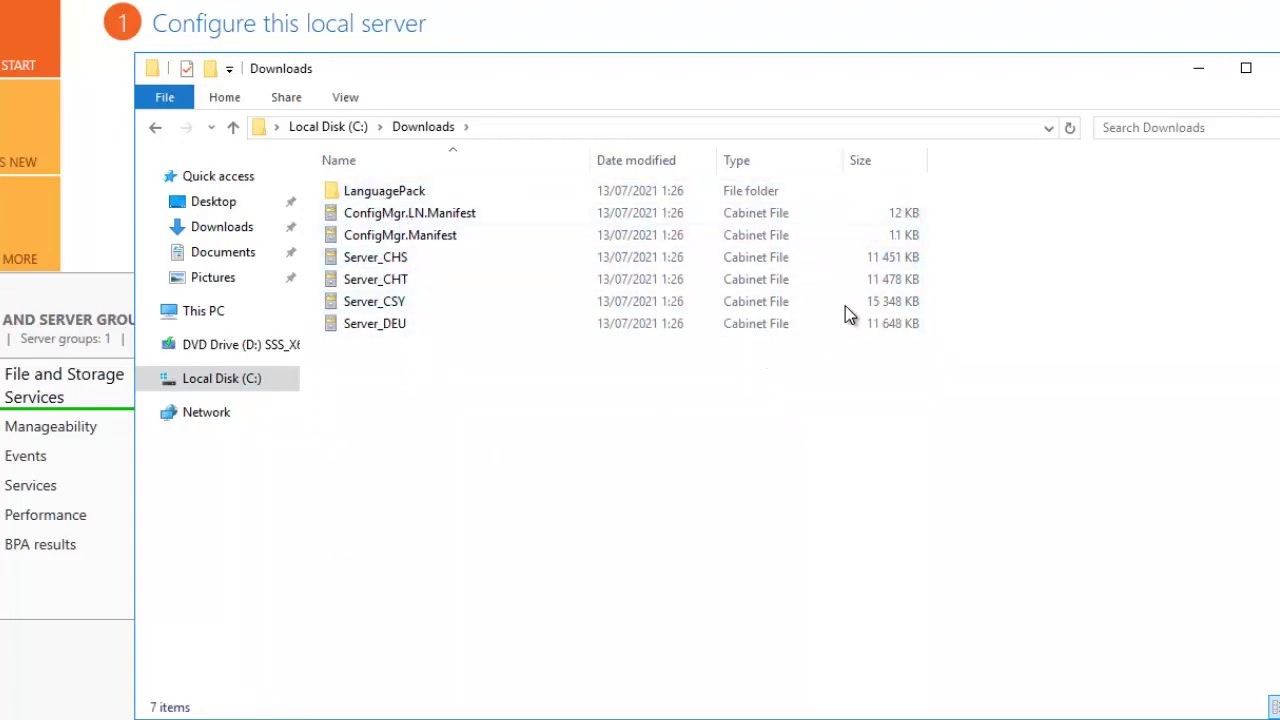
pyautogui.click(1276, 68)
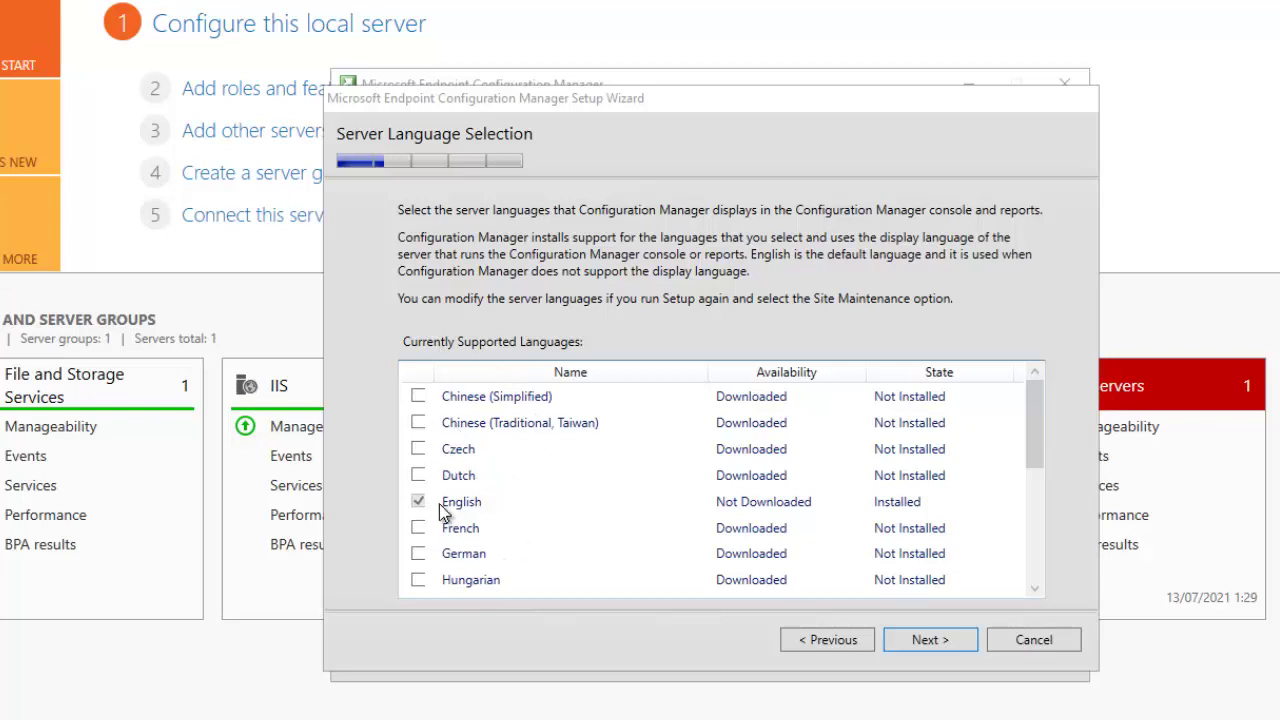
# Step: Keep English as the only server and client language, without enabling all languages for mobile device clients
pyautogui.click(925, 640)
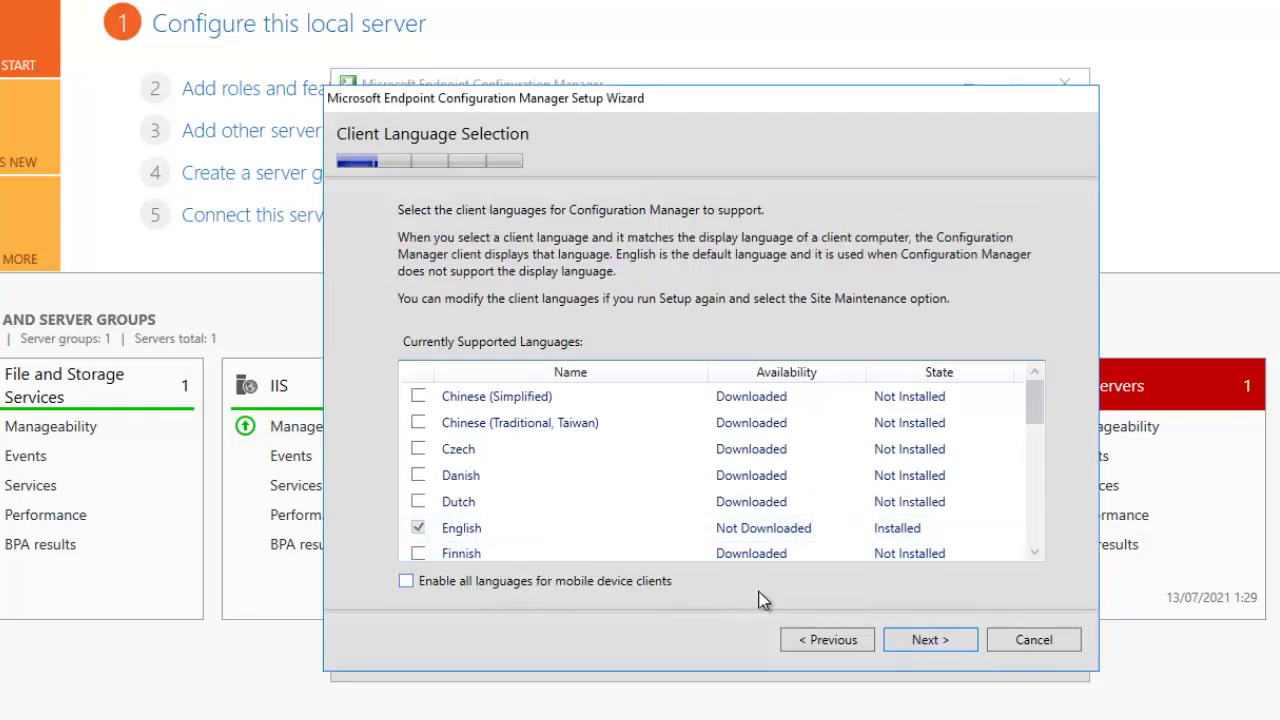
pyautogui.moveTo(1036, 416); pyautogui.dragTo(940, 500)
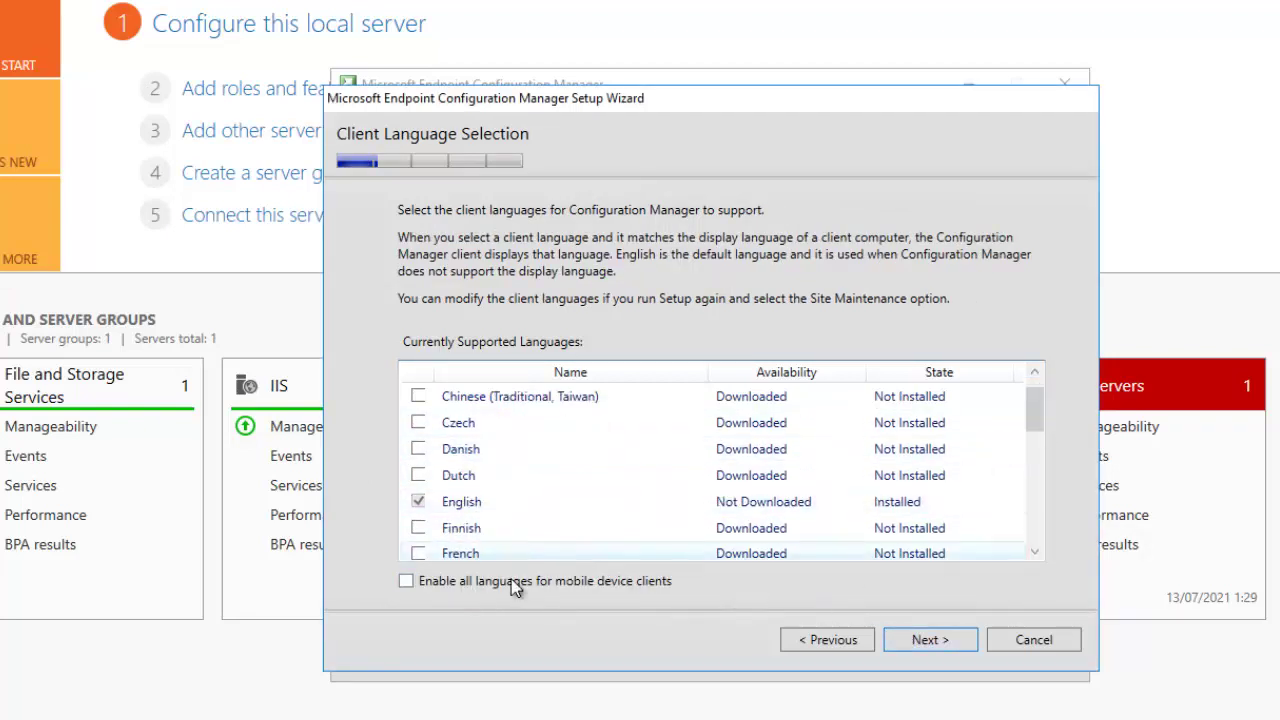
pyautogui.click(929, 638)
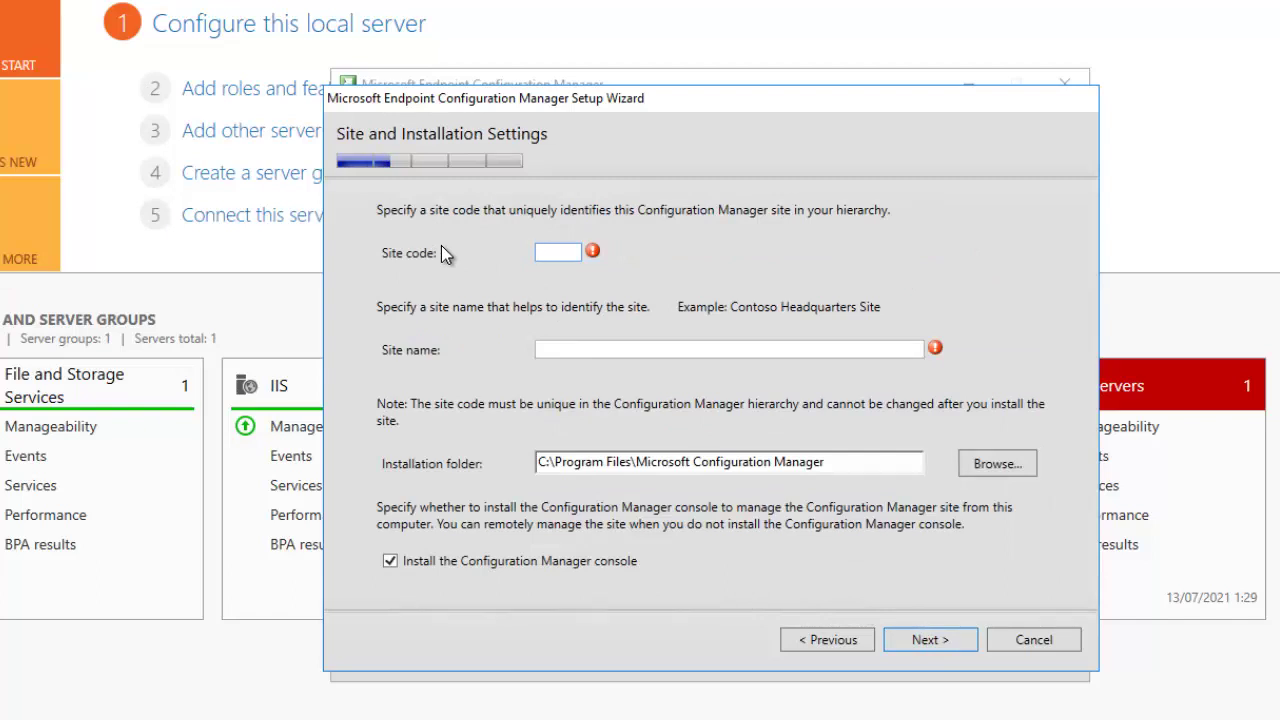
# Step: Set the site code to BRU and the site name to "kelvglobal Primary Site", keeping the default installation folder and console installation
pyautogui.moveTo(590, 257)
pyautogui.write('BRU')
pyautogui.click(578, 352)
pyautogui.write('kelvglob')
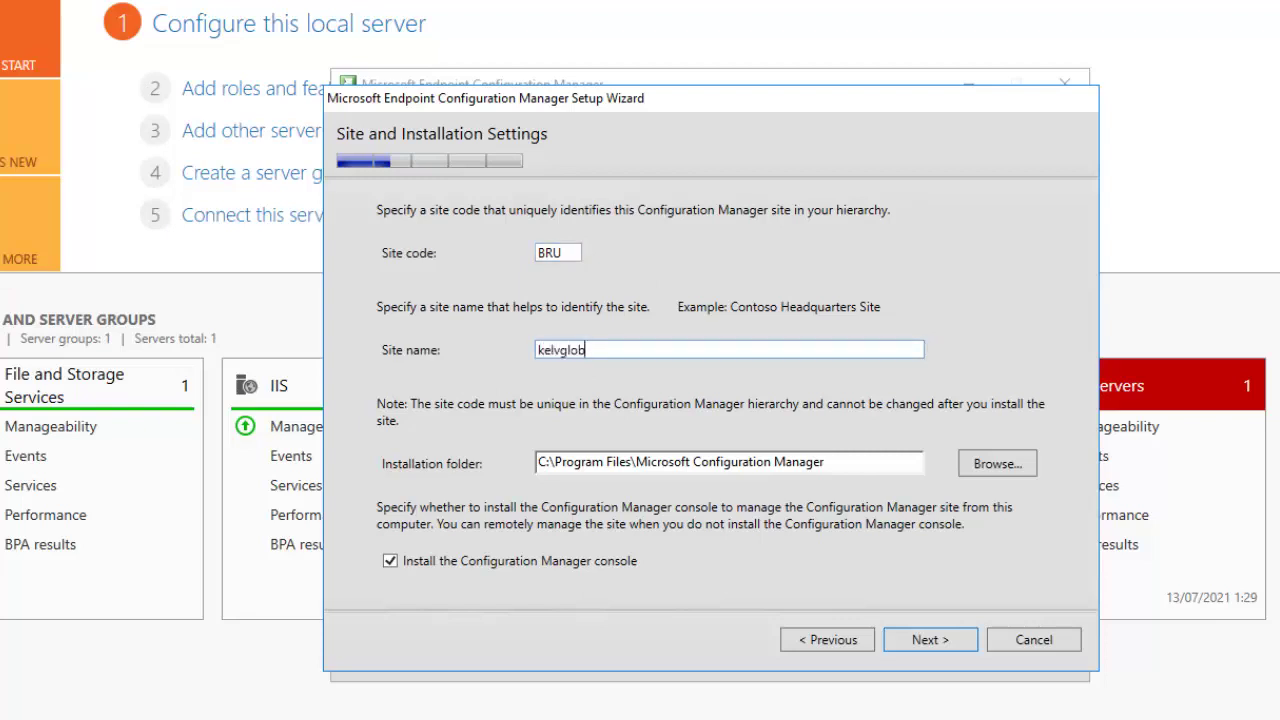
pyautogui.press('BackSpace')
pyautogui.write('bal Primary Site')
pyautogui.click(928, 637)
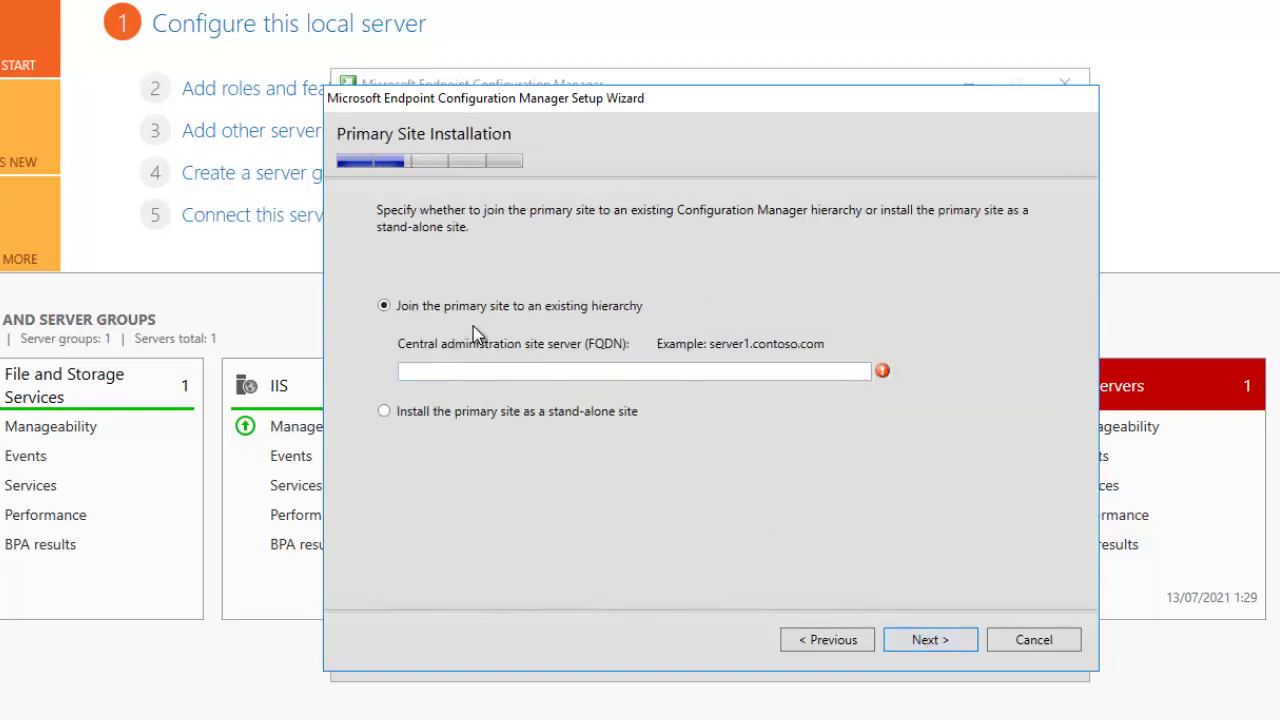
# Step: Choose to install the primary site as a stand-alone site and confirm the choice
pyautogui.click(423, 412)
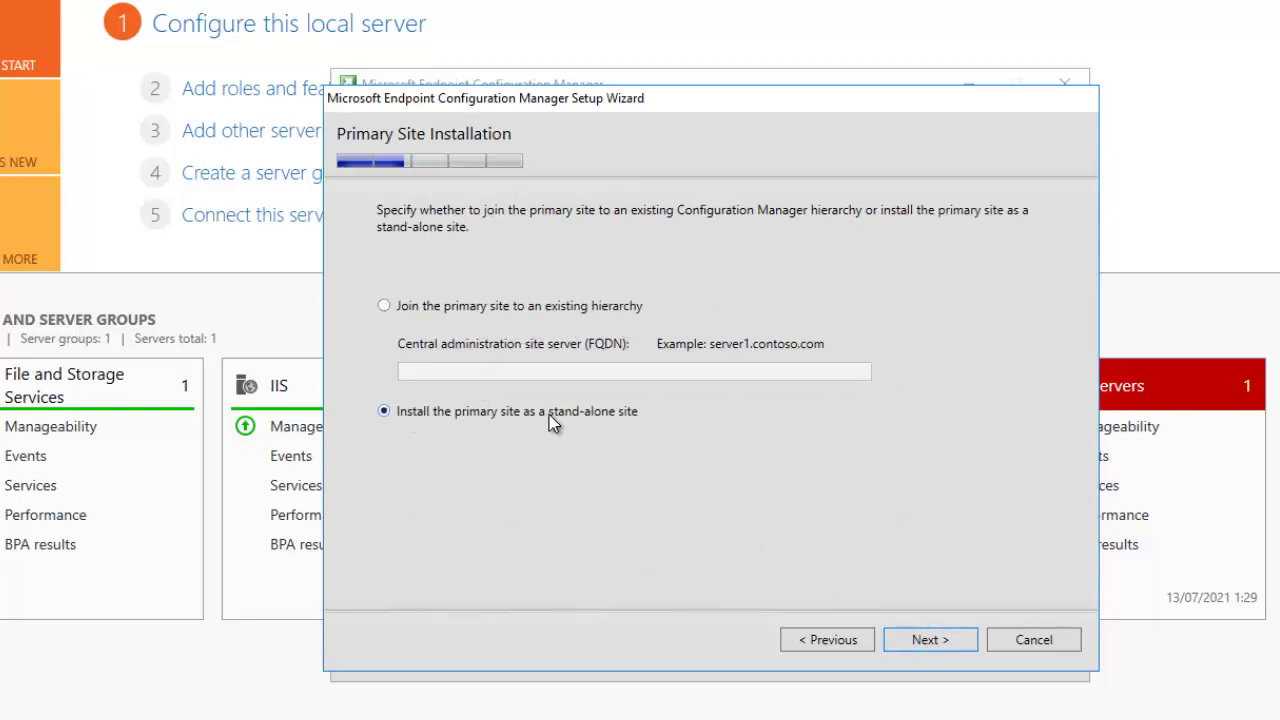
pyautogui.click(913, 641)
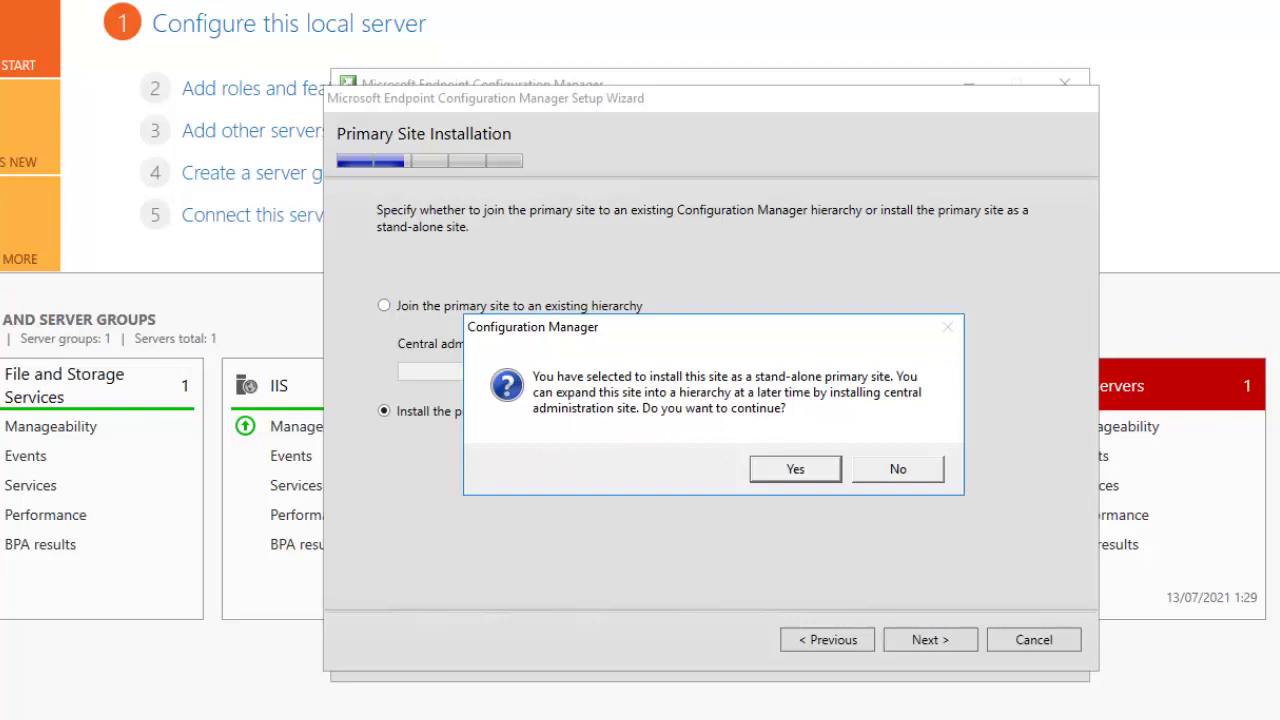
pyautogui.click(786, 472)
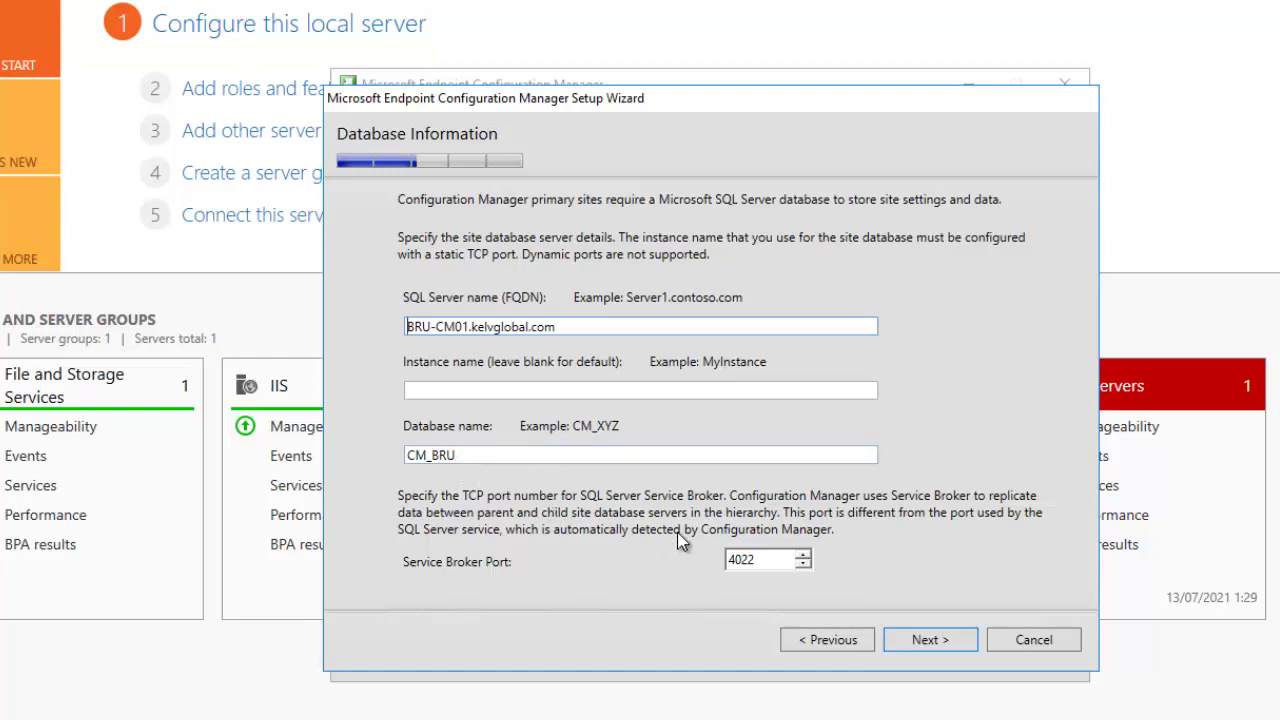
# Step: Accept the default site database details, SQL Server data and log file locations, and SMS Provider server
pyautogui.click(927, 640)
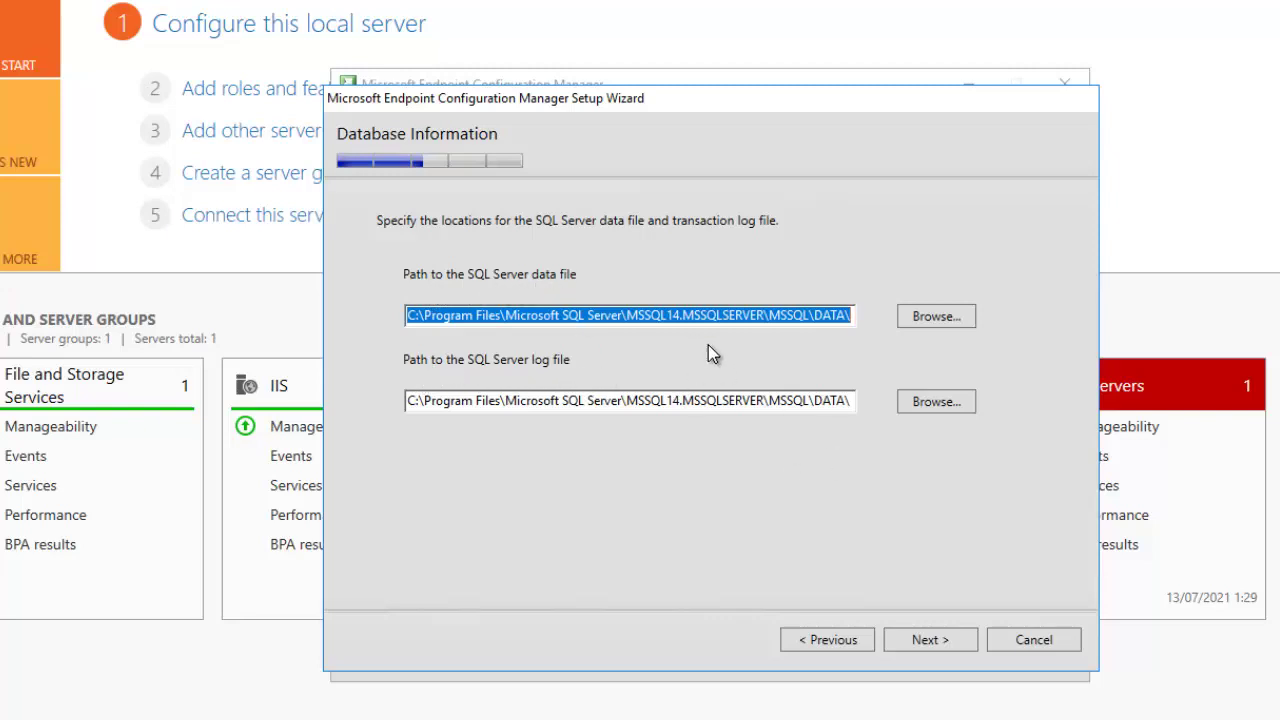
pyautogui.click(927, 637)
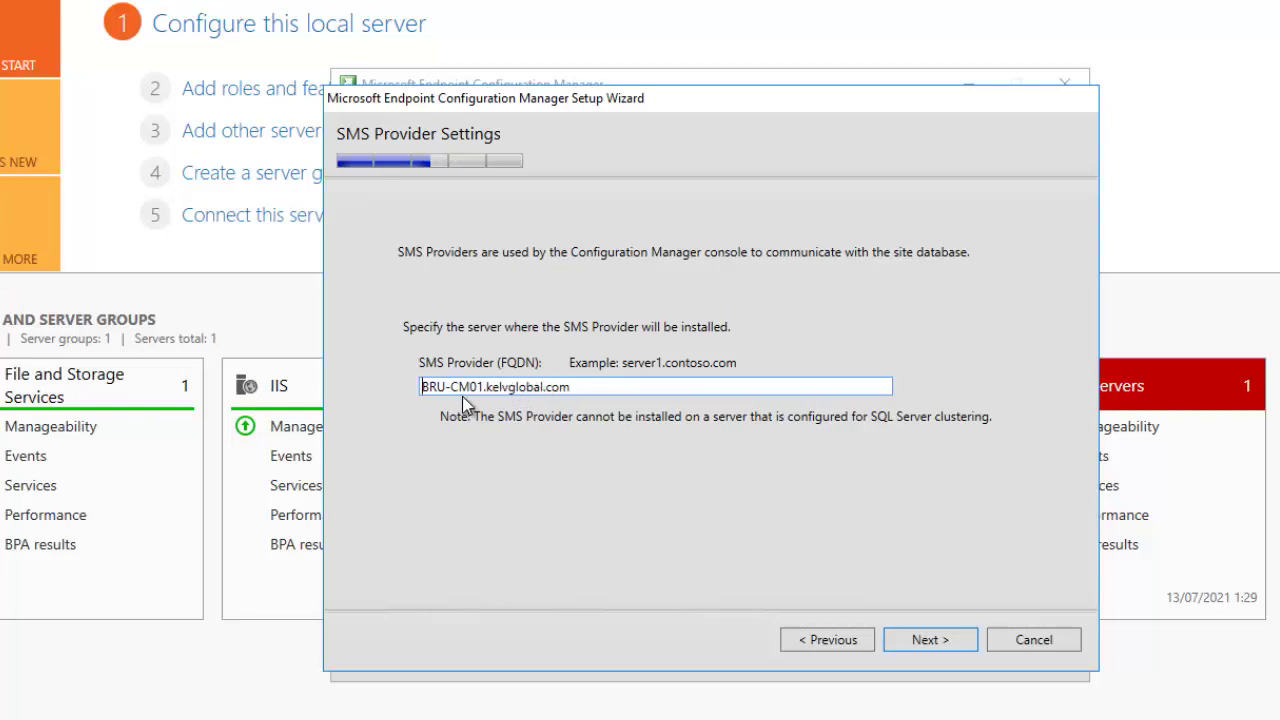
pyautogui.click(920, 642)
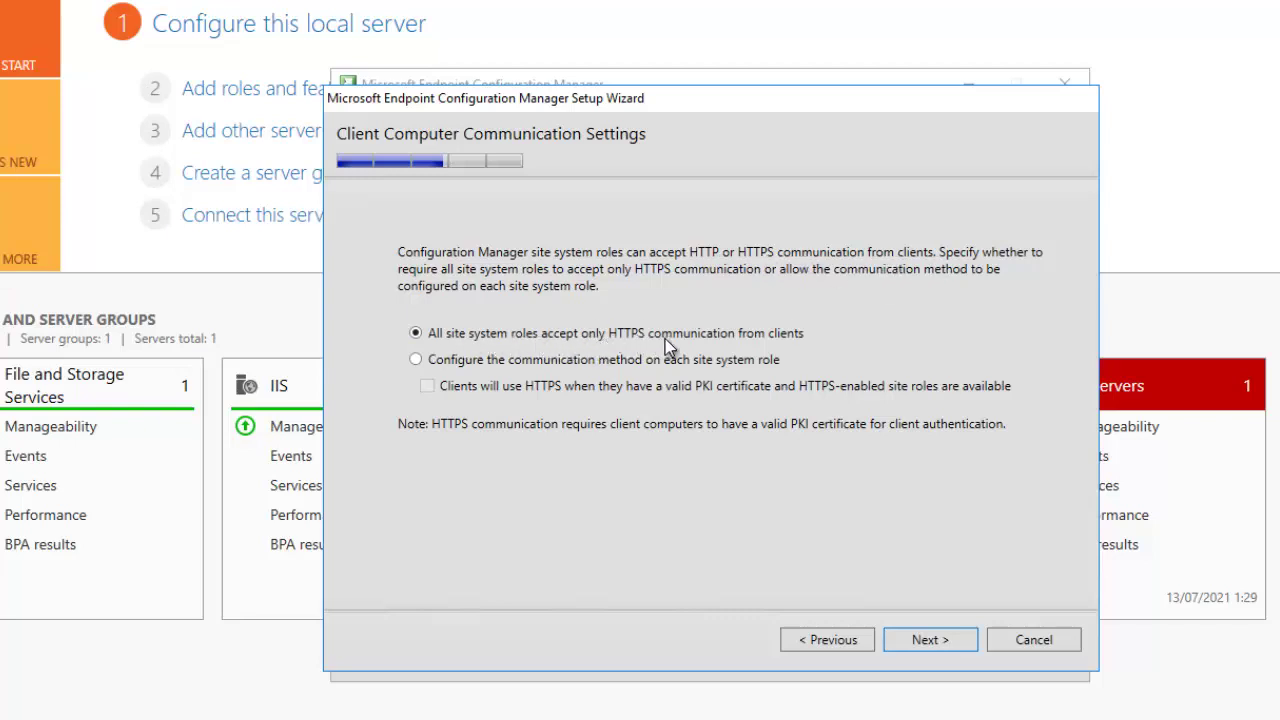
# Step: Configure the communication method on each site system role, with HTTP client connections for the management point and the distribution point
pyautogui.click(443, 362)
pyautogui.click(941, 641)
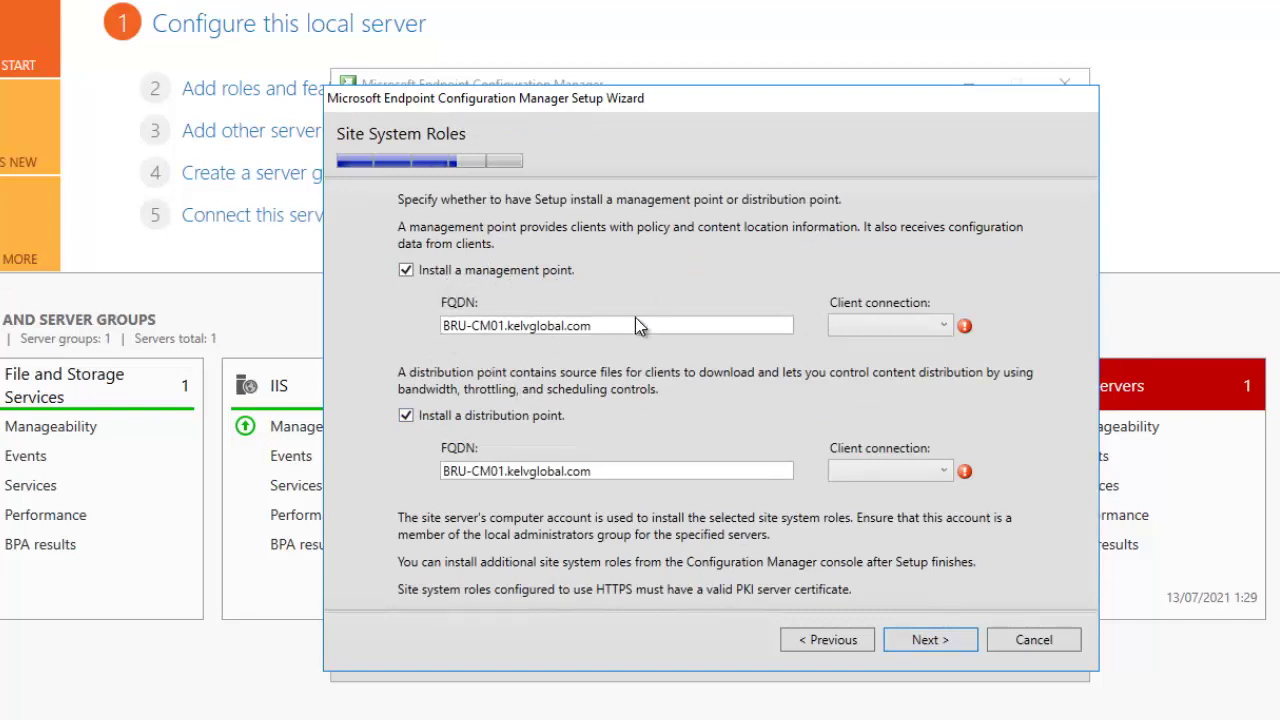
pyautogui.click(931, 326)
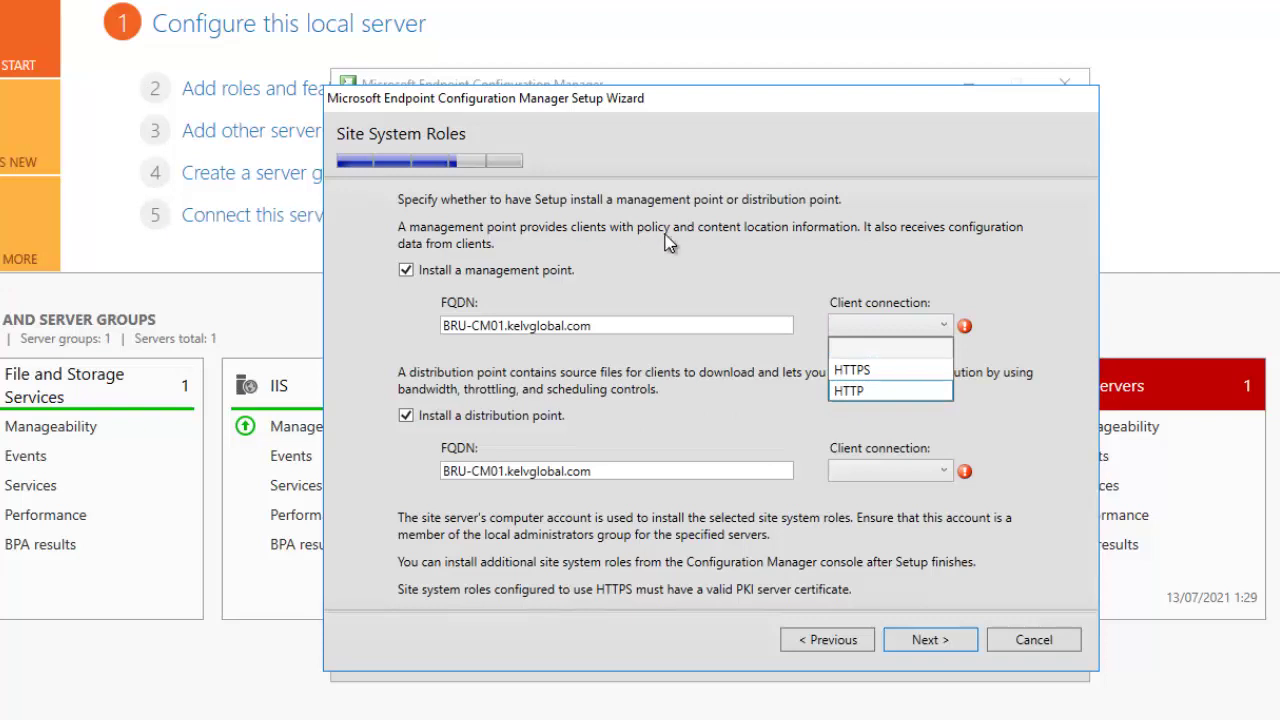
pyautogui.click(850, 391)
pyautogui.click(886, 468)
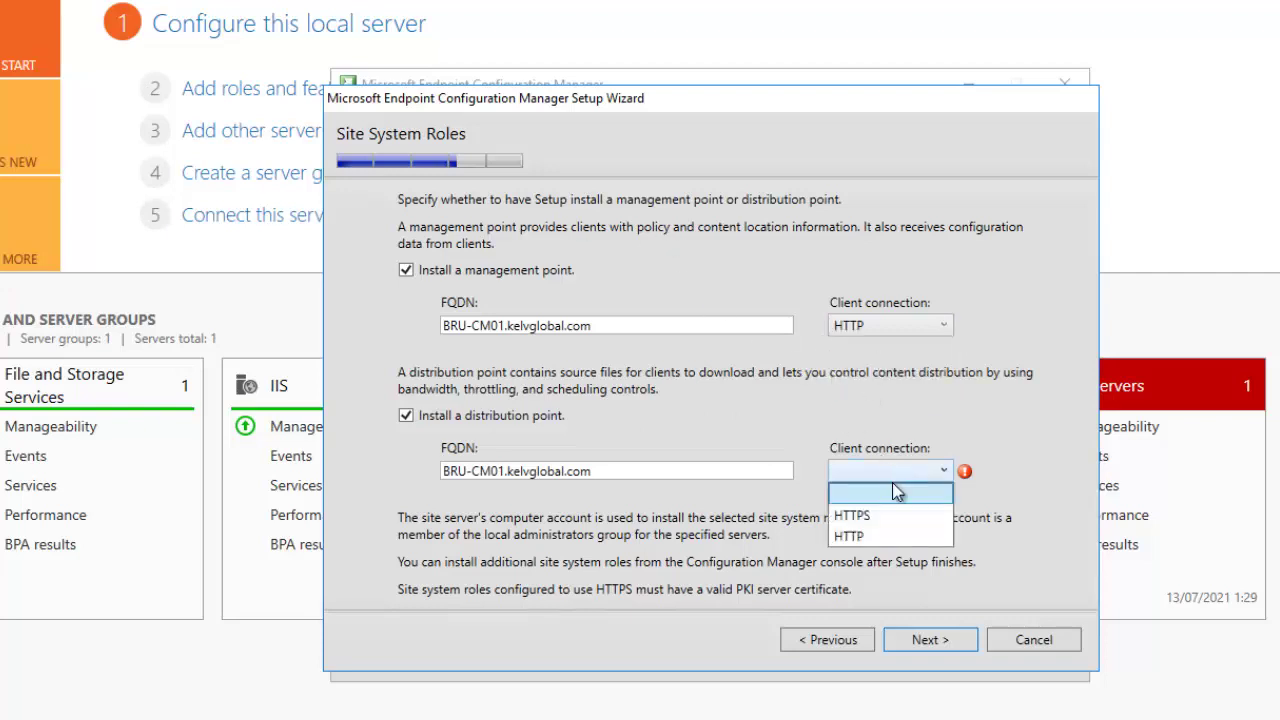
pyautogui.click(855, 538)
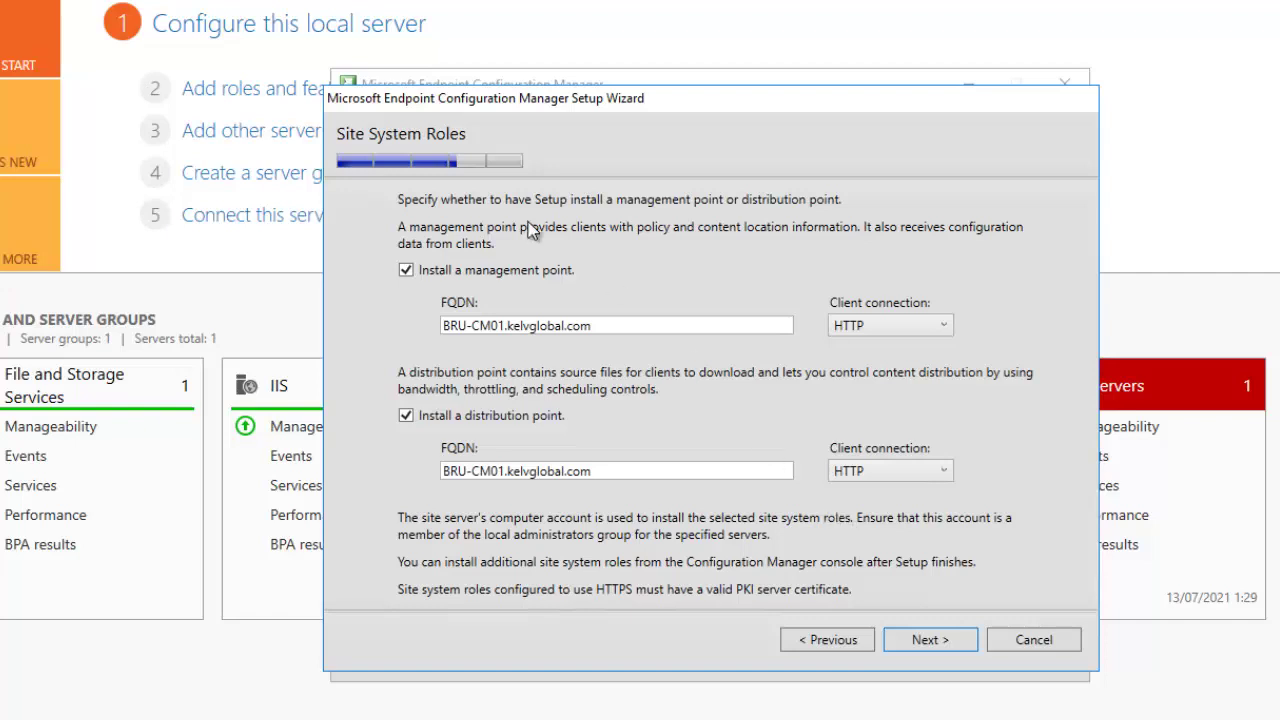
pyautogui.click(926, 639)
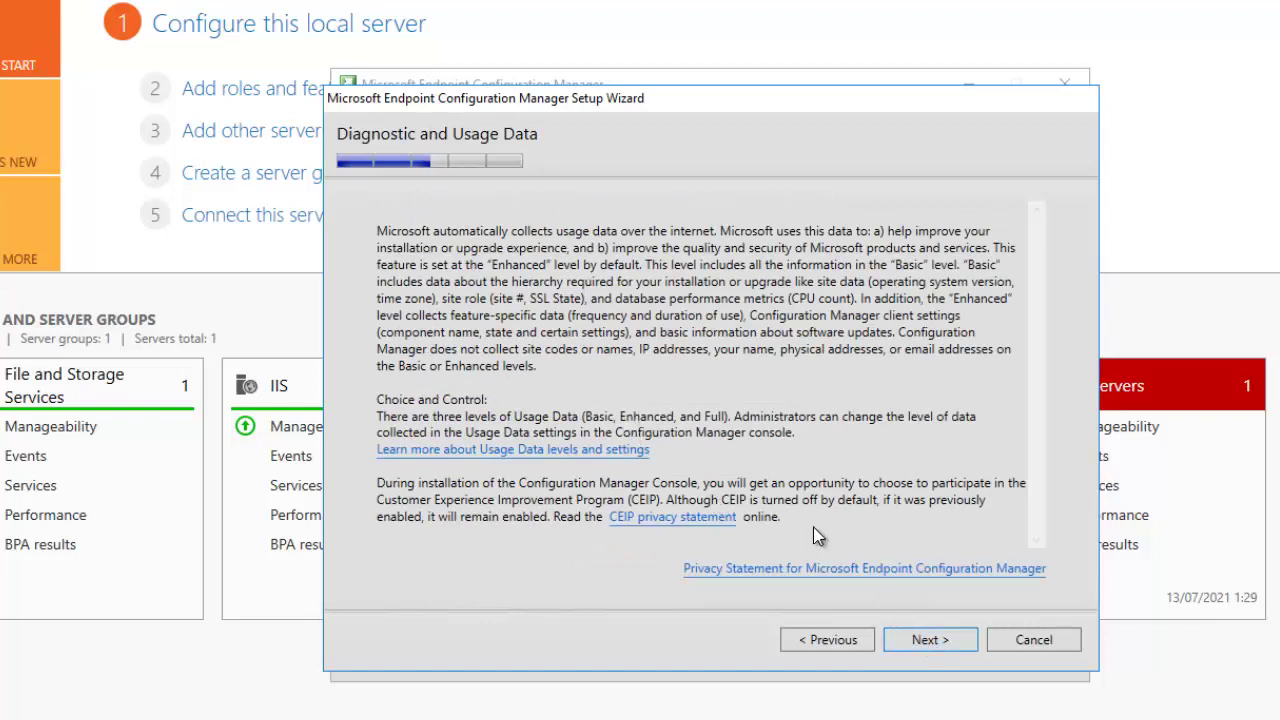
# Step: Accept the diagnostic and usage data notice and keep BRU-CM01.kelvglobal.com as the service connection point without a proxy
pyautogui.click(928, 639)
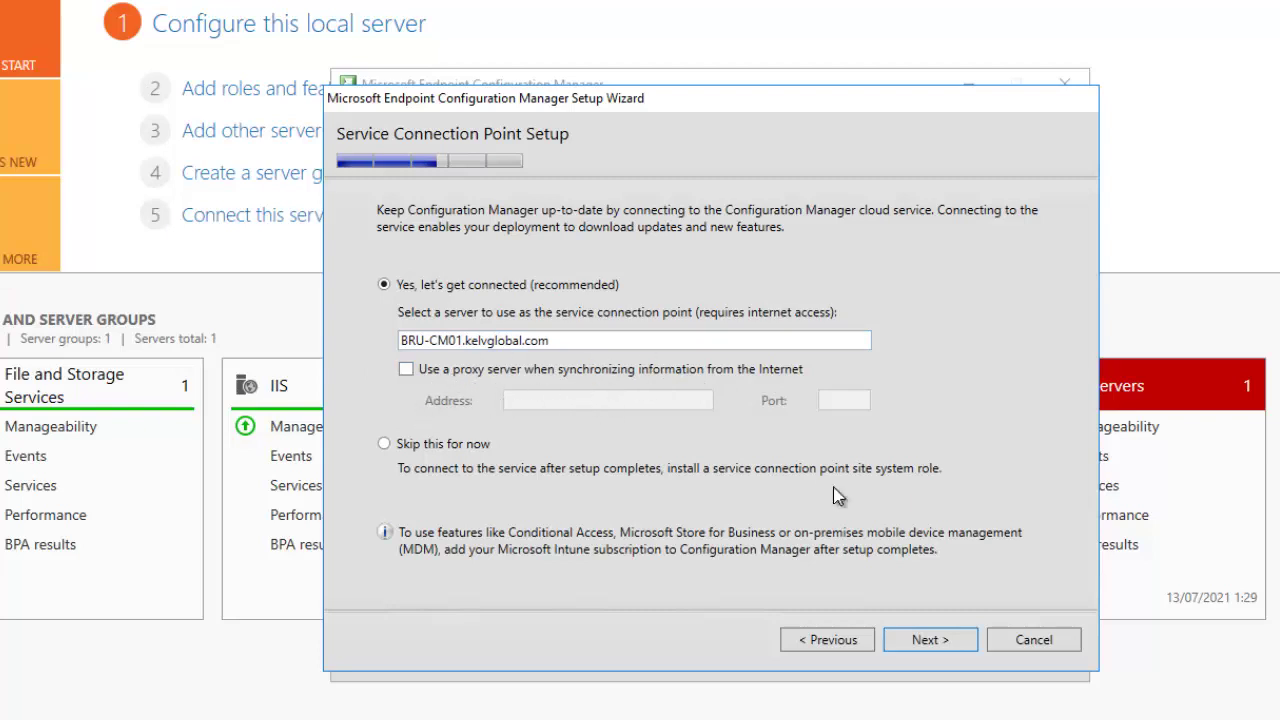
pyautogui.click(929, 640)
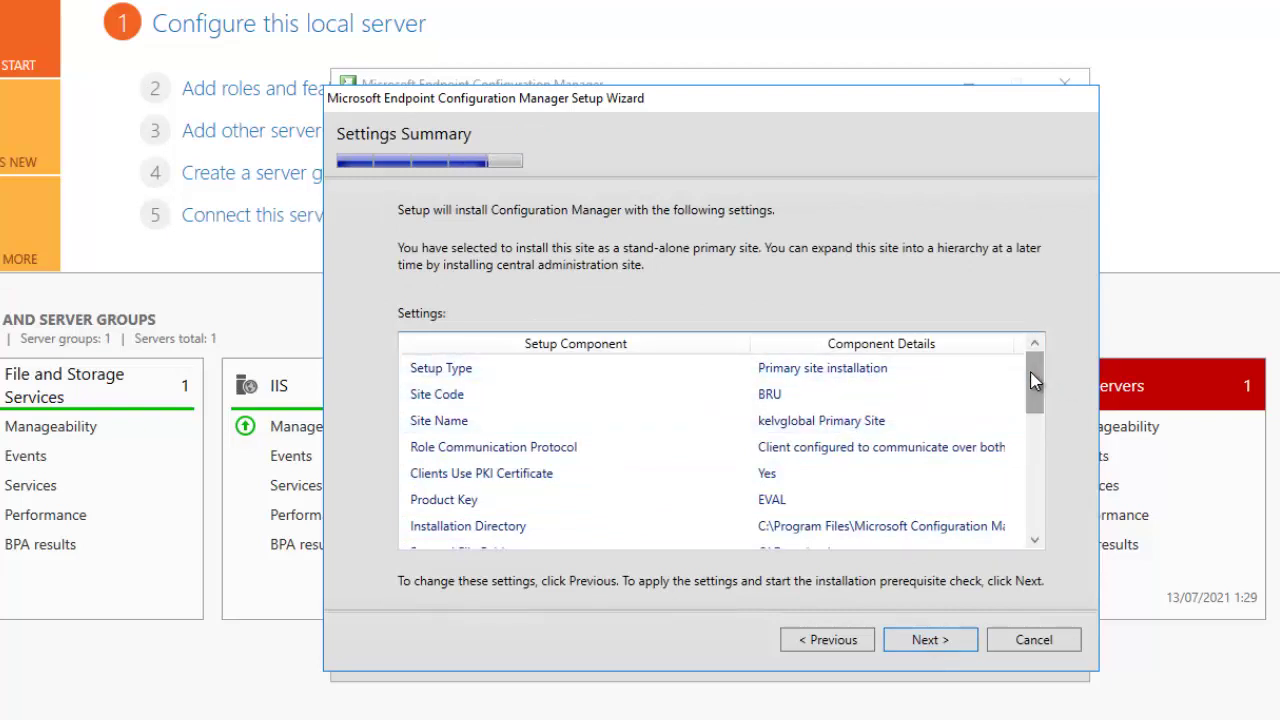
# Step: Review the whole settings summary, run the installation prerequisite check and begin the installation
pyautogui.moveTo(1033, 378); pyautogui.dragTo(1035, 543)
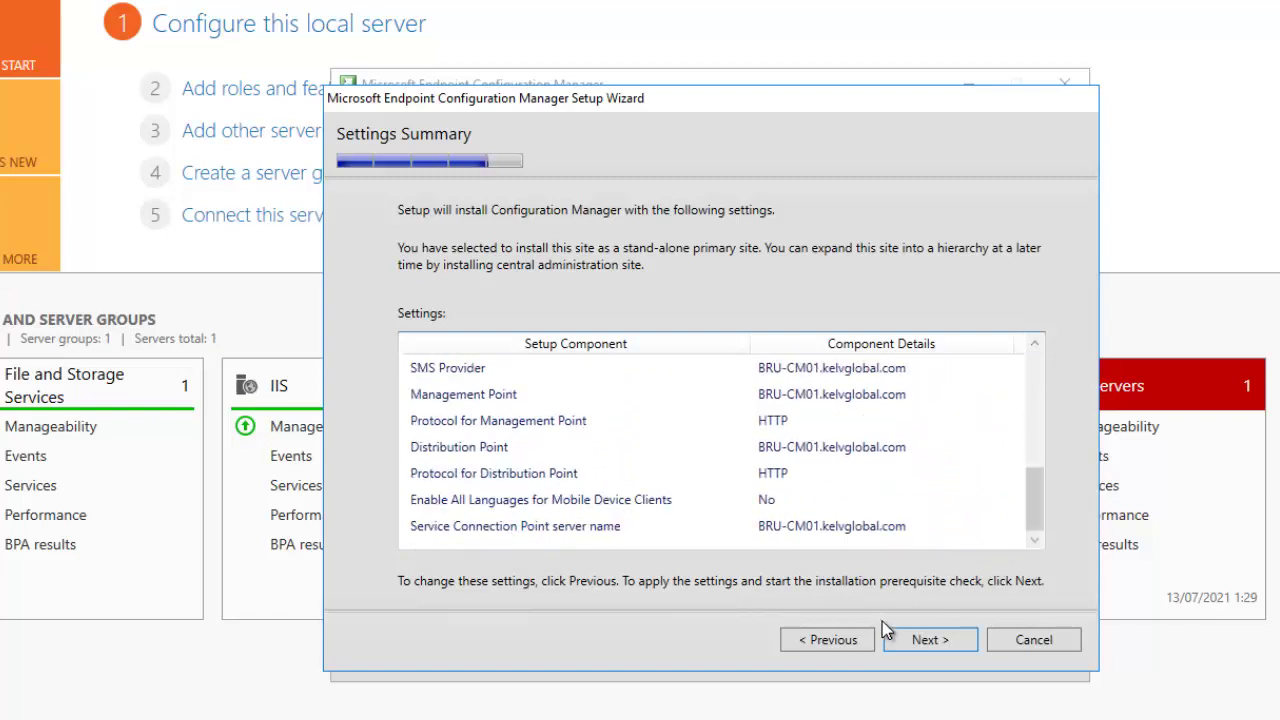
pyautogui.click(925, 639)
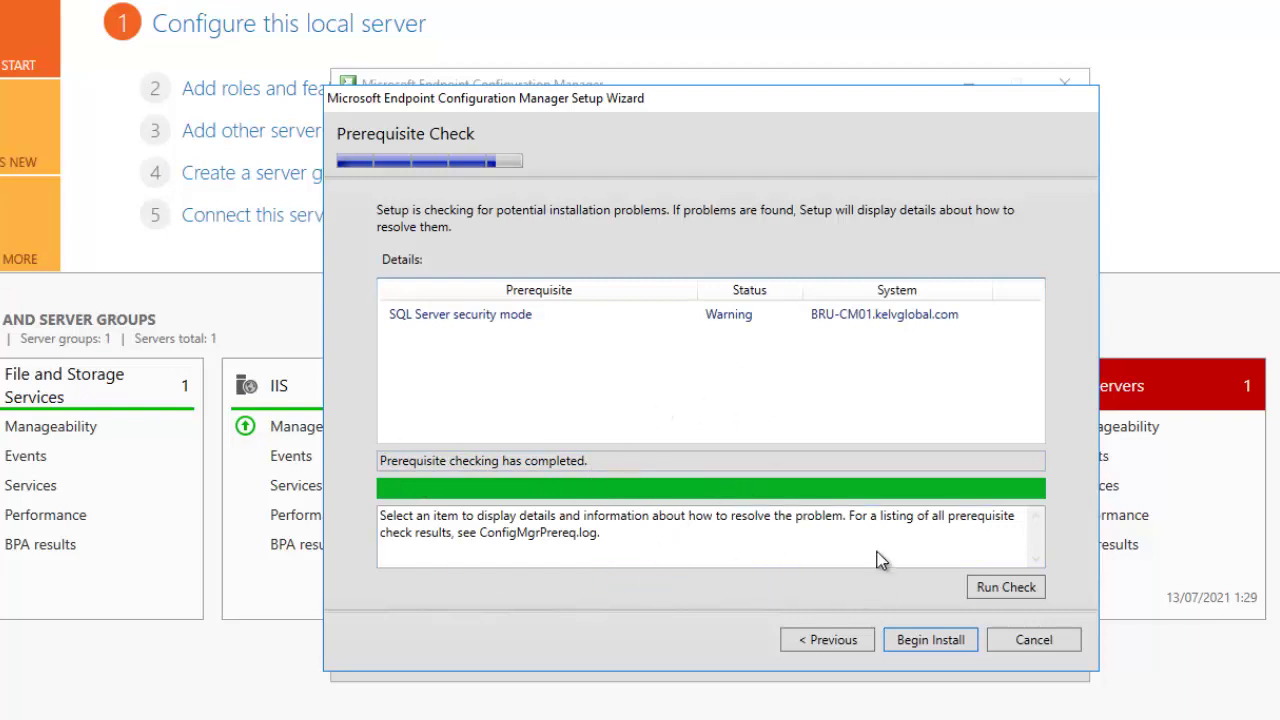
pyautogui.click(924, 641)
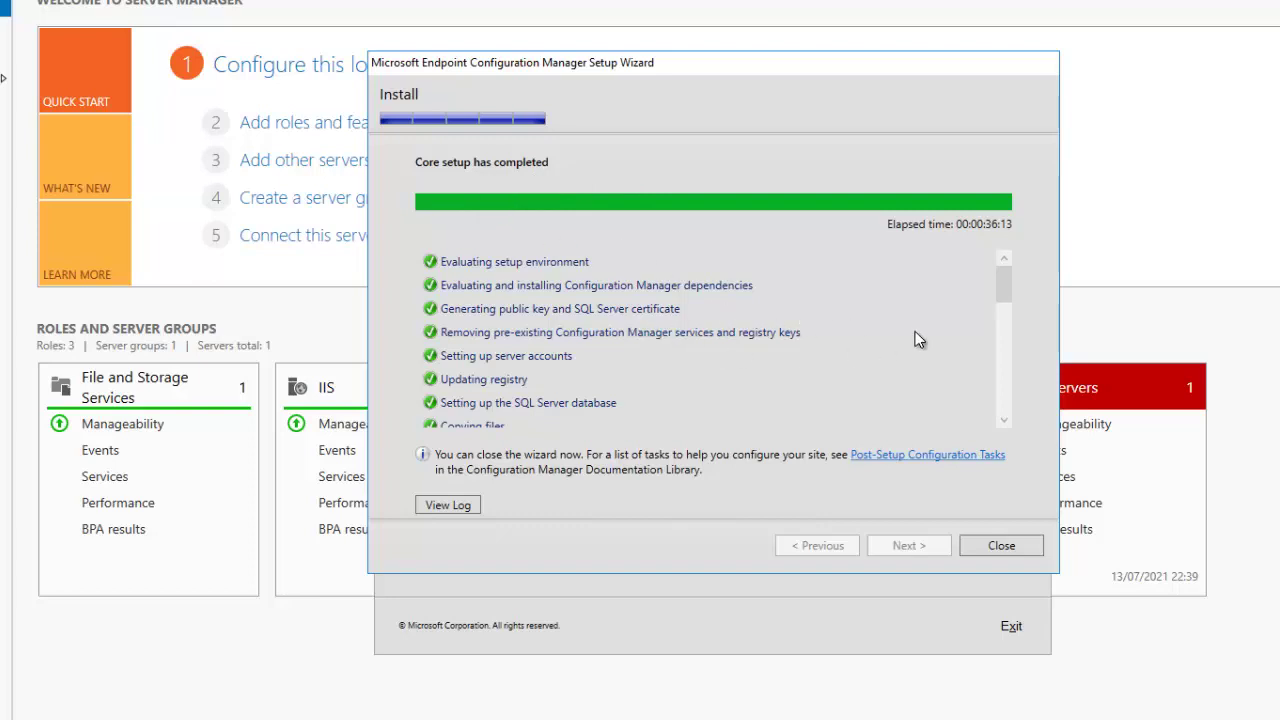
# Step: Review the list of installation tasks to its end and open the setup log
pyautogui.moveTo(1004, 312); pyautogui.dragTo(1011, 427)
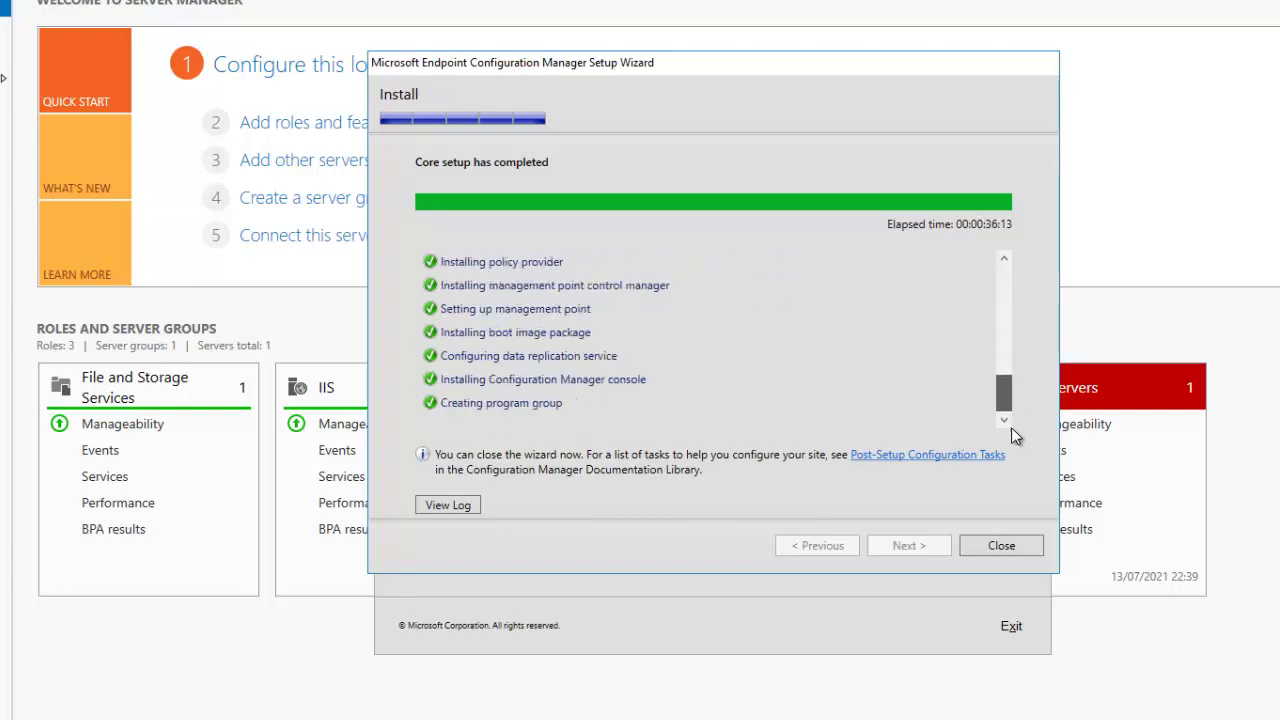
pyautogui.click(447, 505)
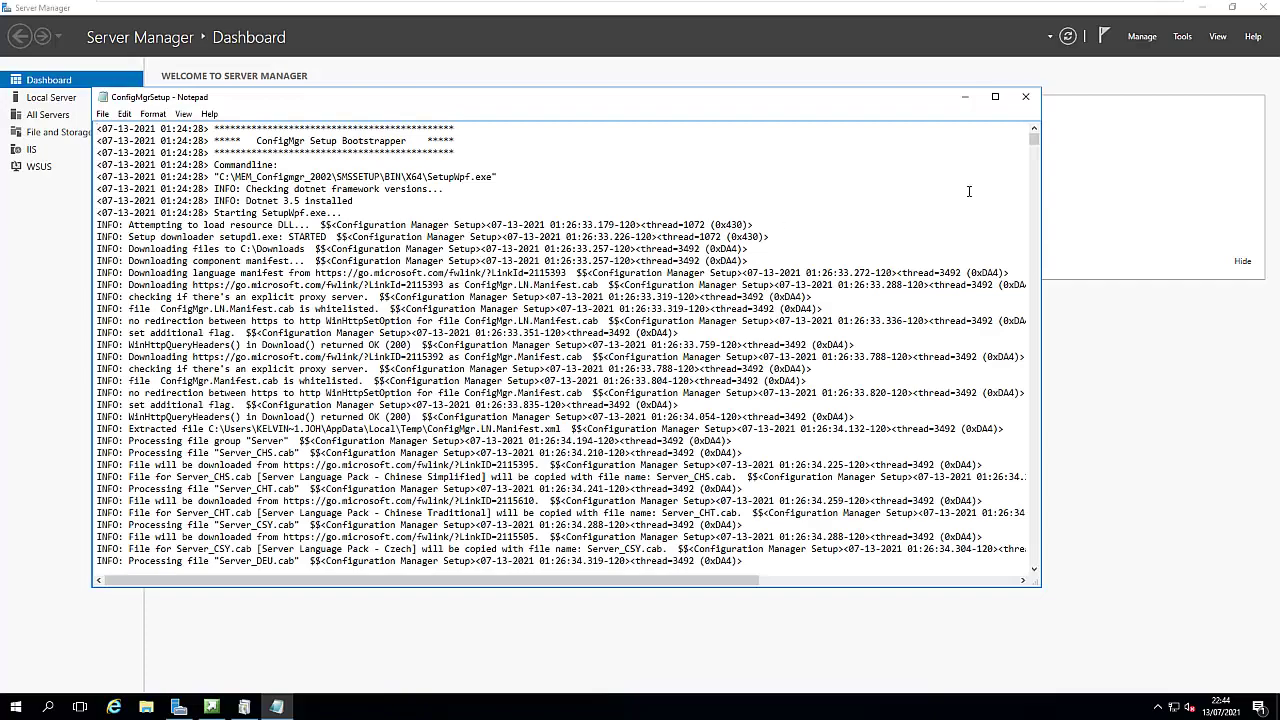
# Step: Review the ConfigMgrSetup log through to its last entry and close it
pyautogui.moveTo(1034, 141); pyautogui.dragTo(1035, 160)
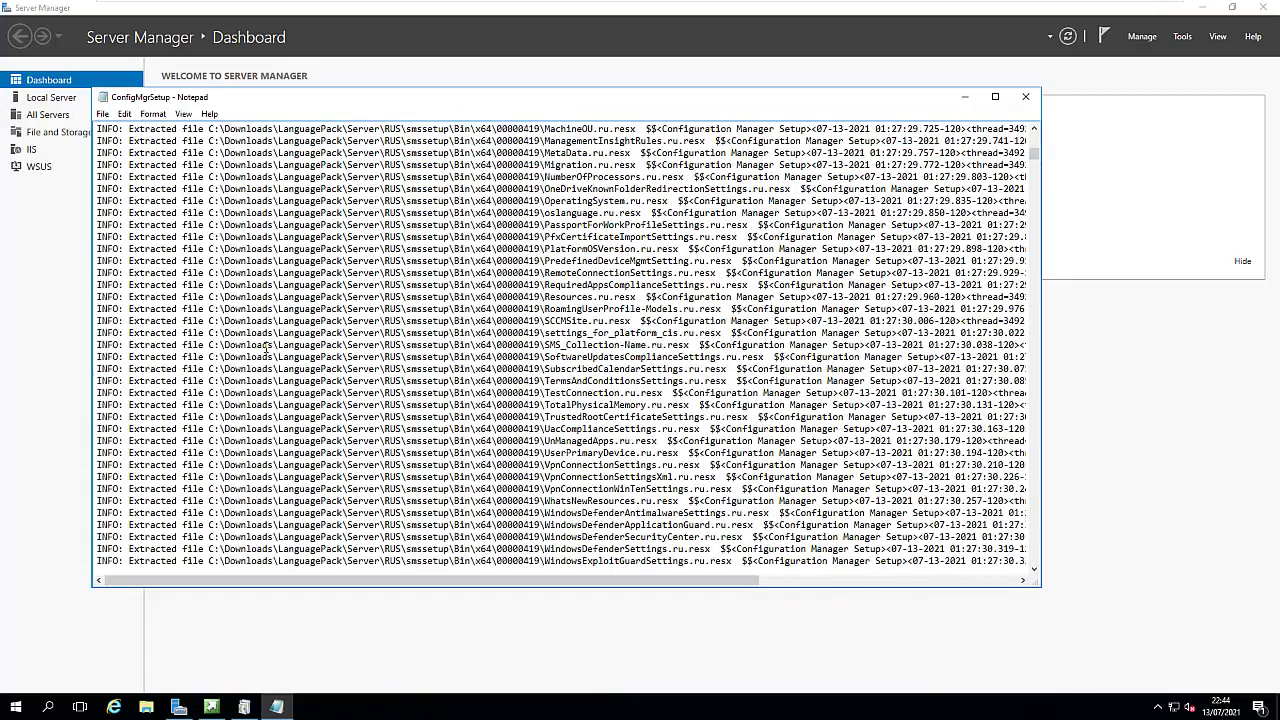
pyautogui.scroll(-12, 456, 368)
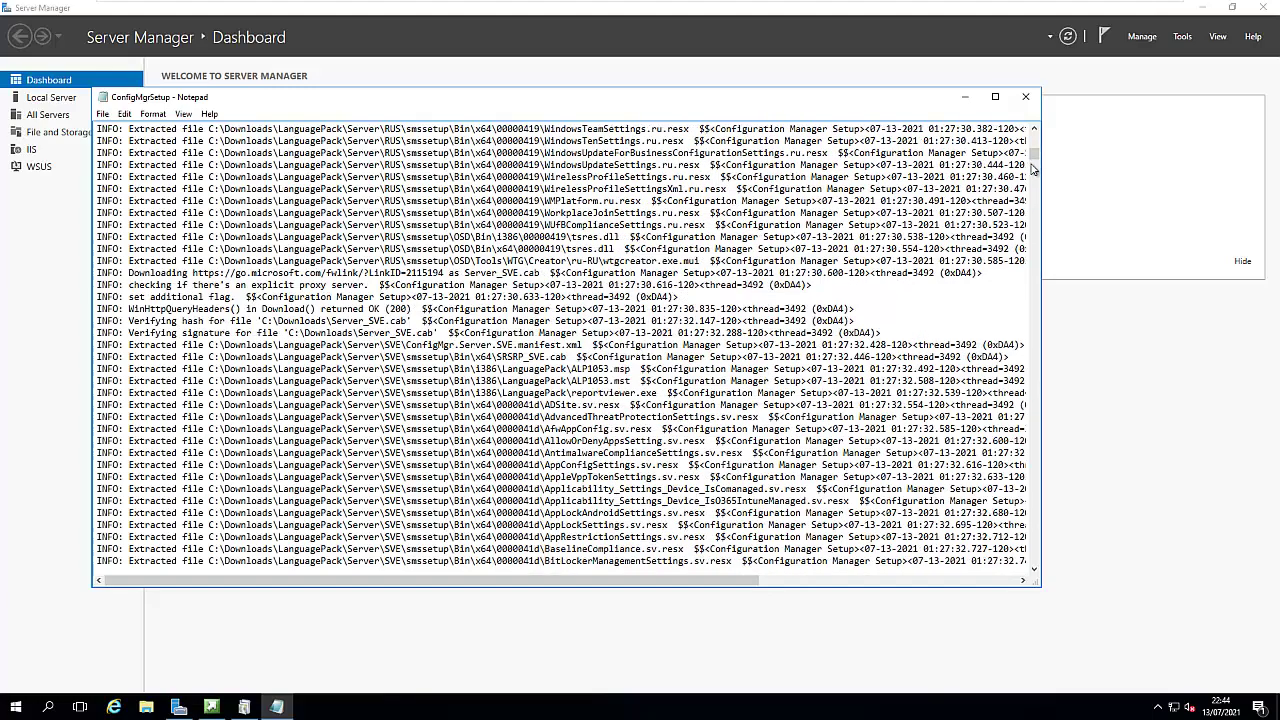
pyautogui.moveTo(1035, 168); pyautogui.dragTo(1034, 250)
pyautogui.hotkey('ctrl', 'End')
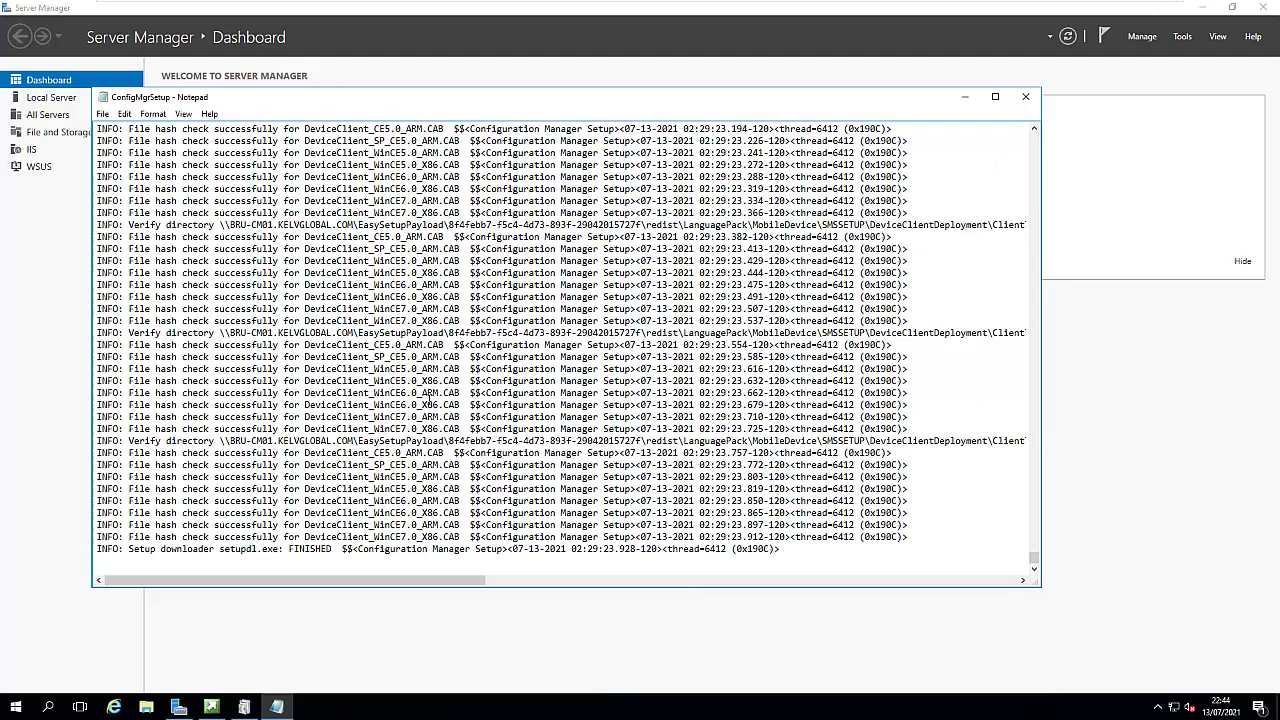
pyautogui.click(1025, 96)
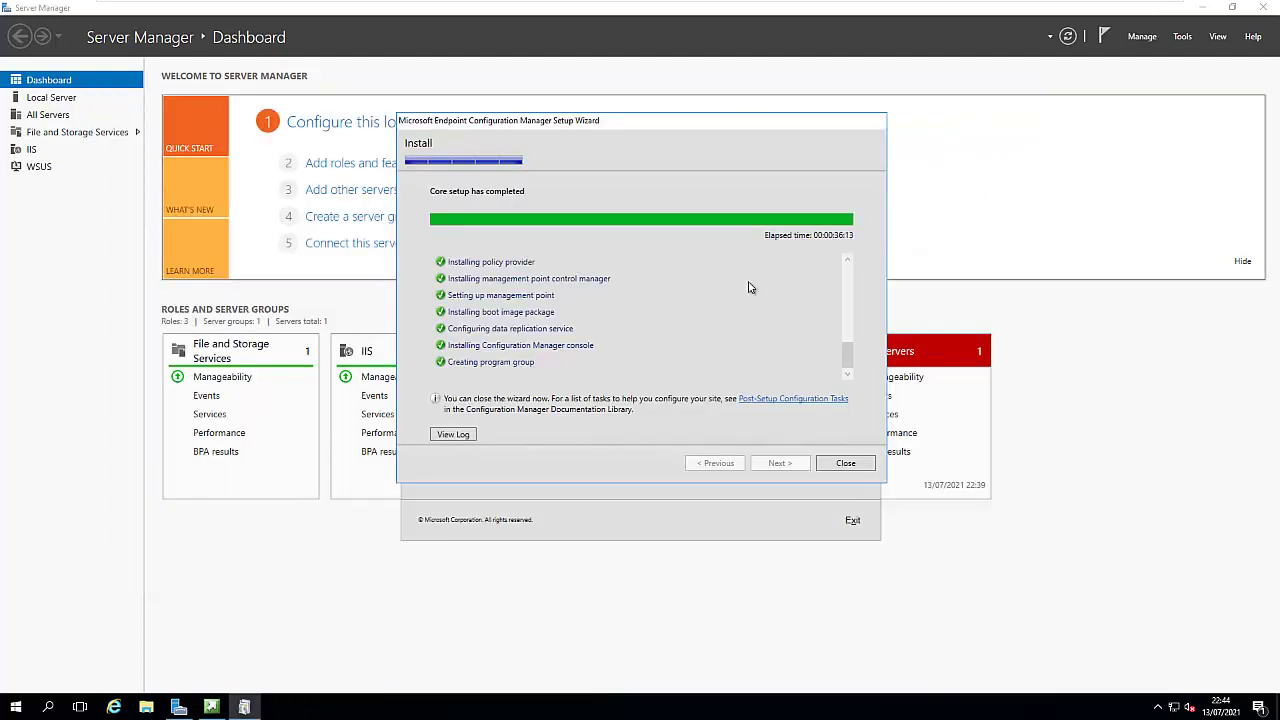
# Step: Close the finished setup wizard and the installation splash window, and launch the Configuration Manager Console
pyautogui.click(846, 466)
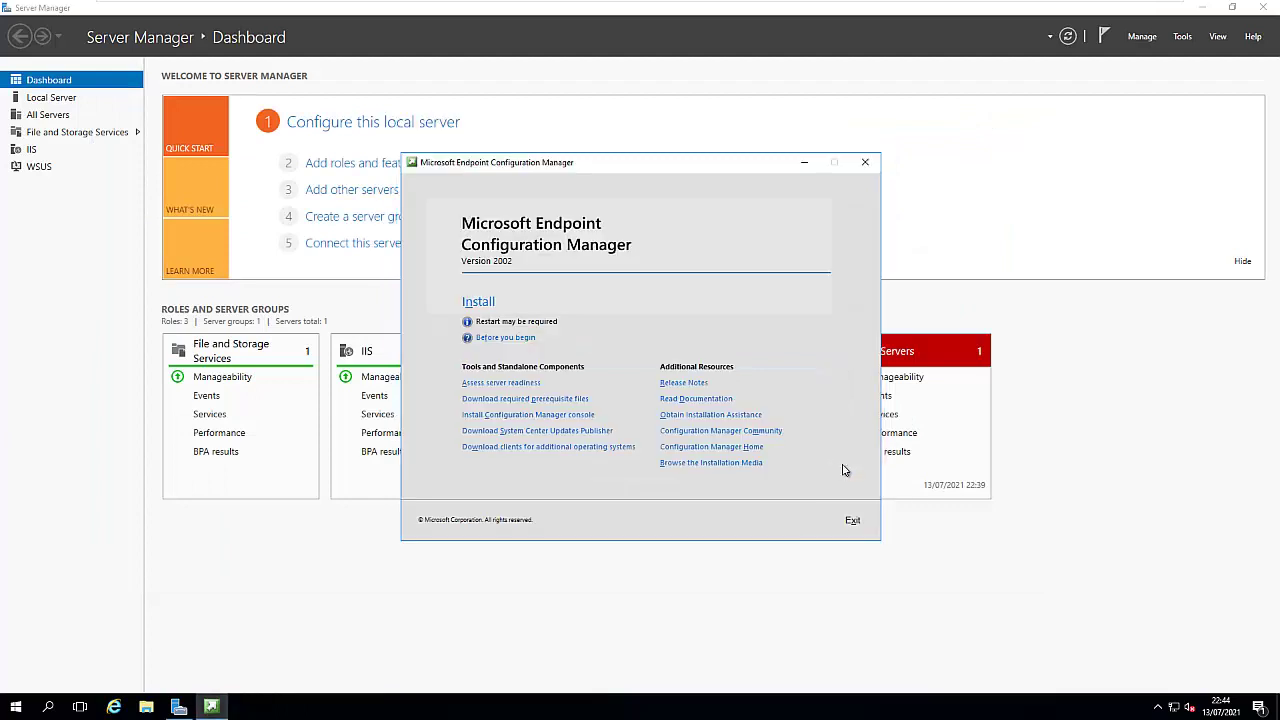
pyautogui.click(866, 168)
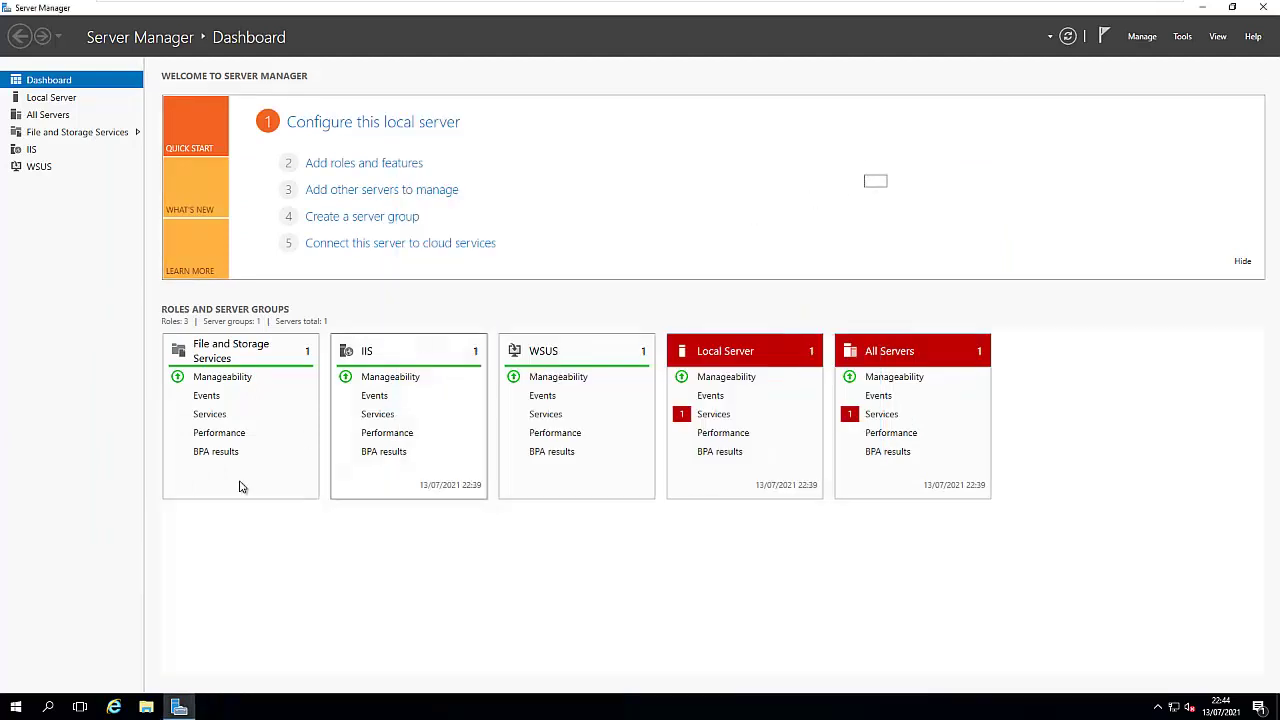
pyautogui.click(16, 707)
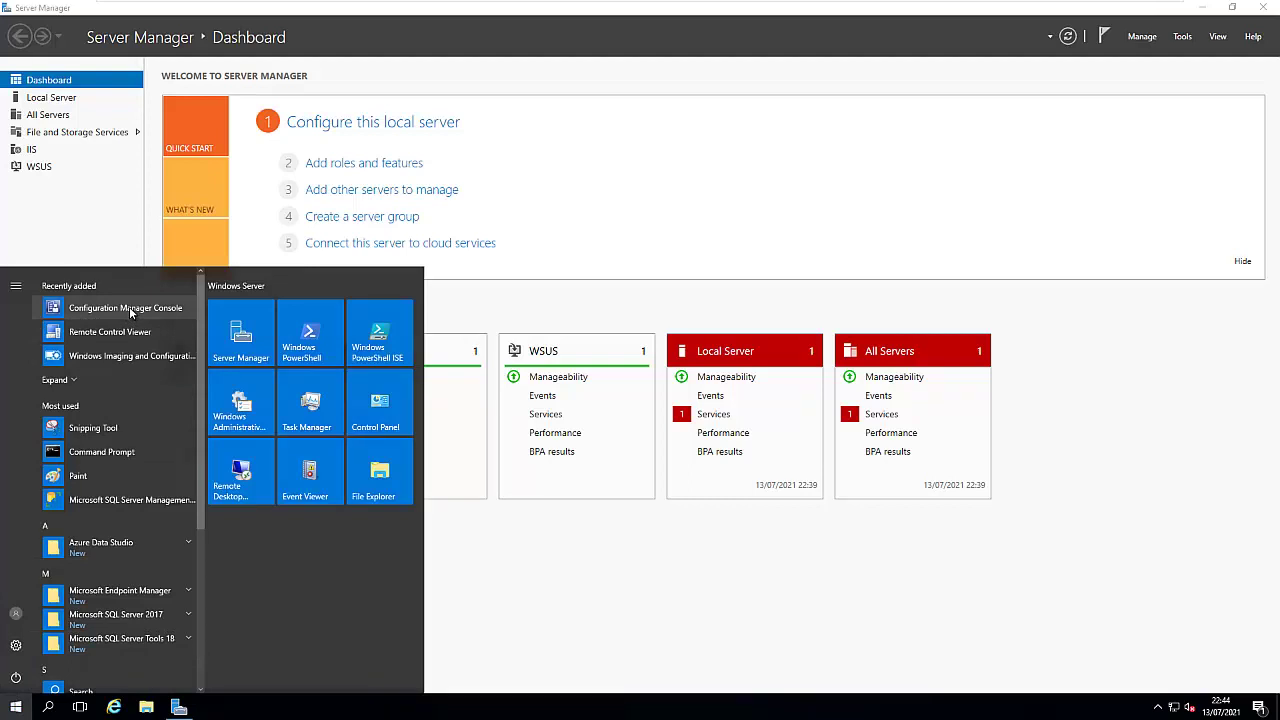
pyautogui.click(129, 307)
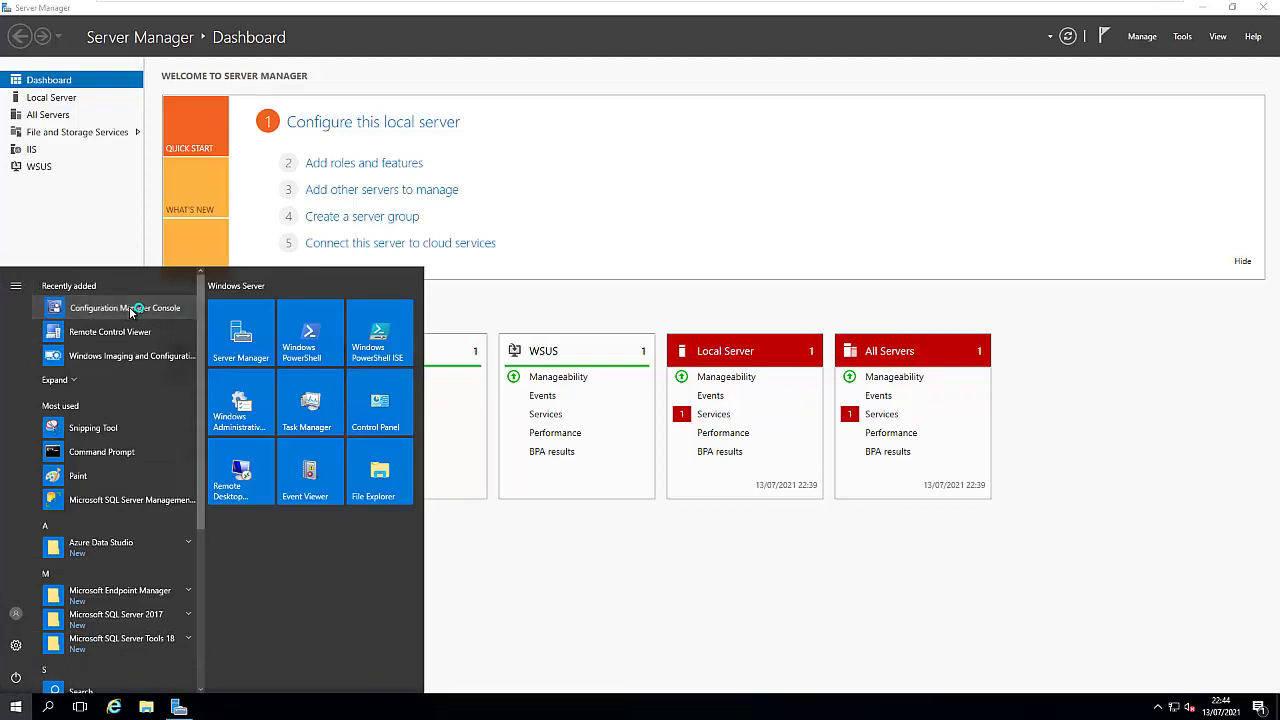